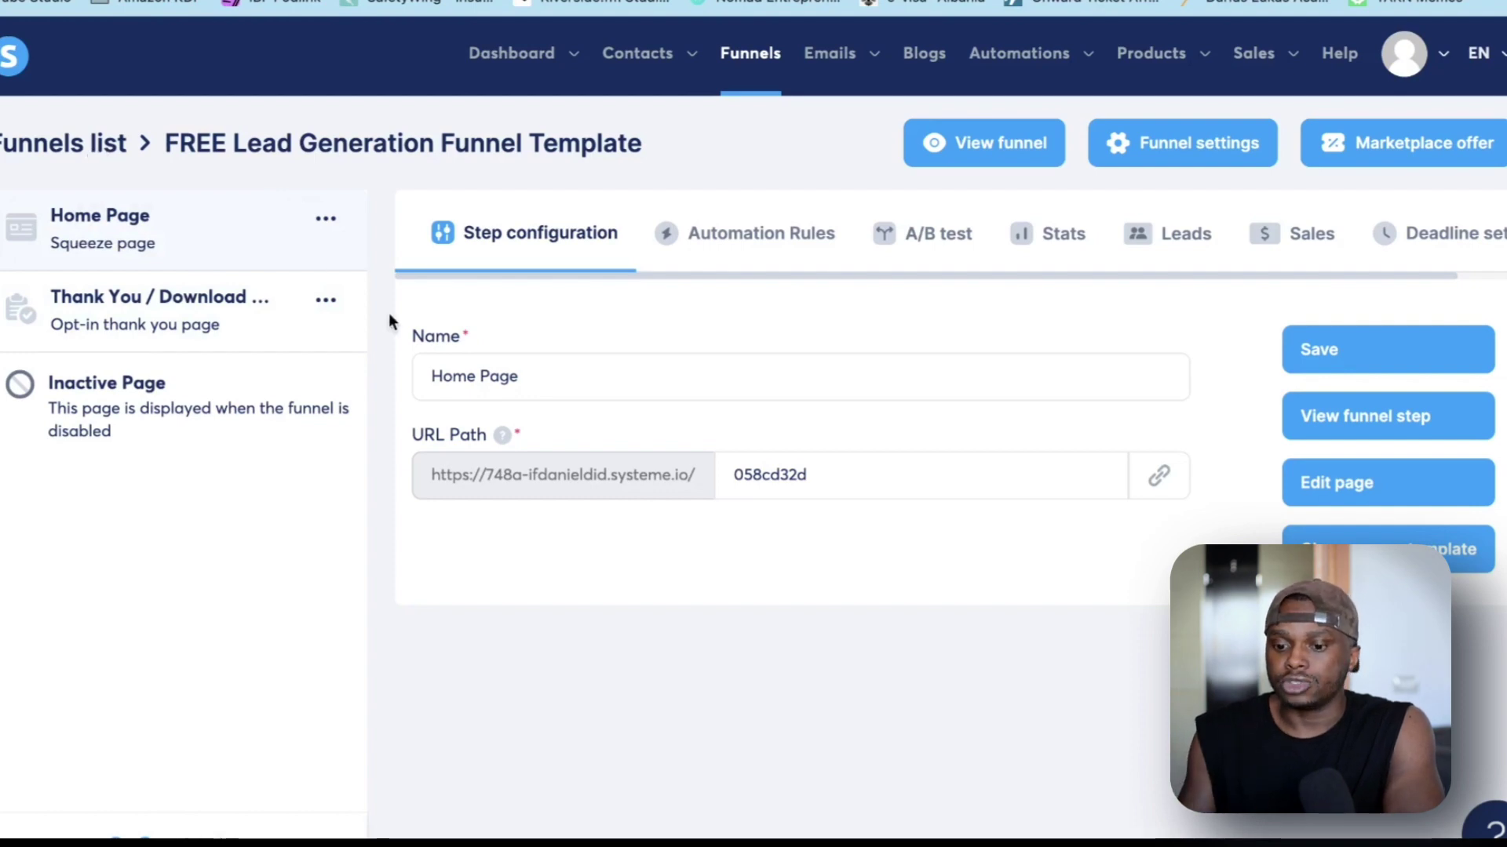
In FREE Lead Generation Funnel Template, copy the Home Page step's URL and view the live page
click(101, 149)
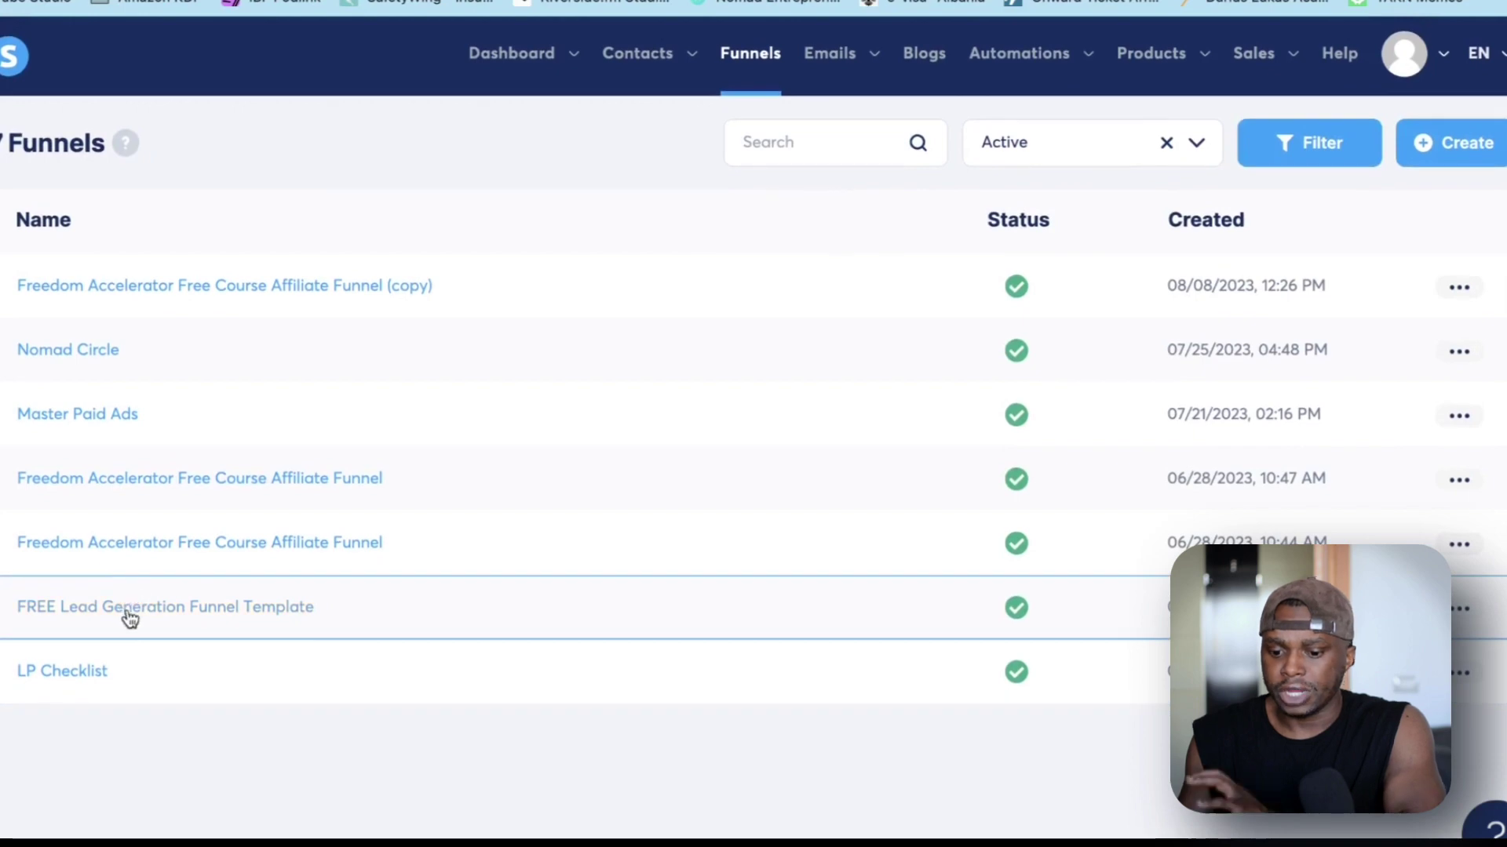
click(133, 616)
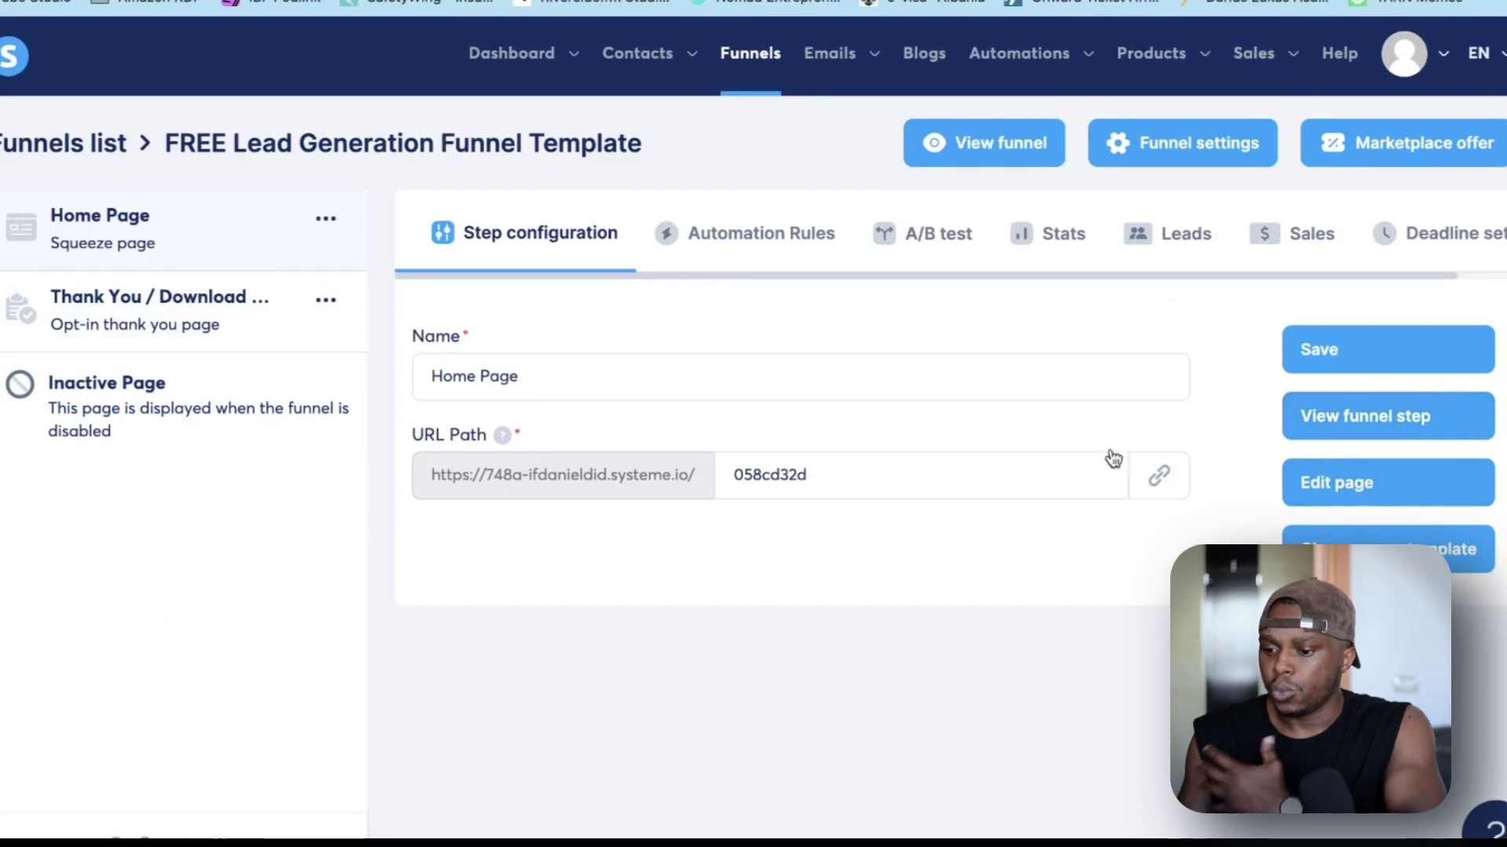
click(1157, 477)
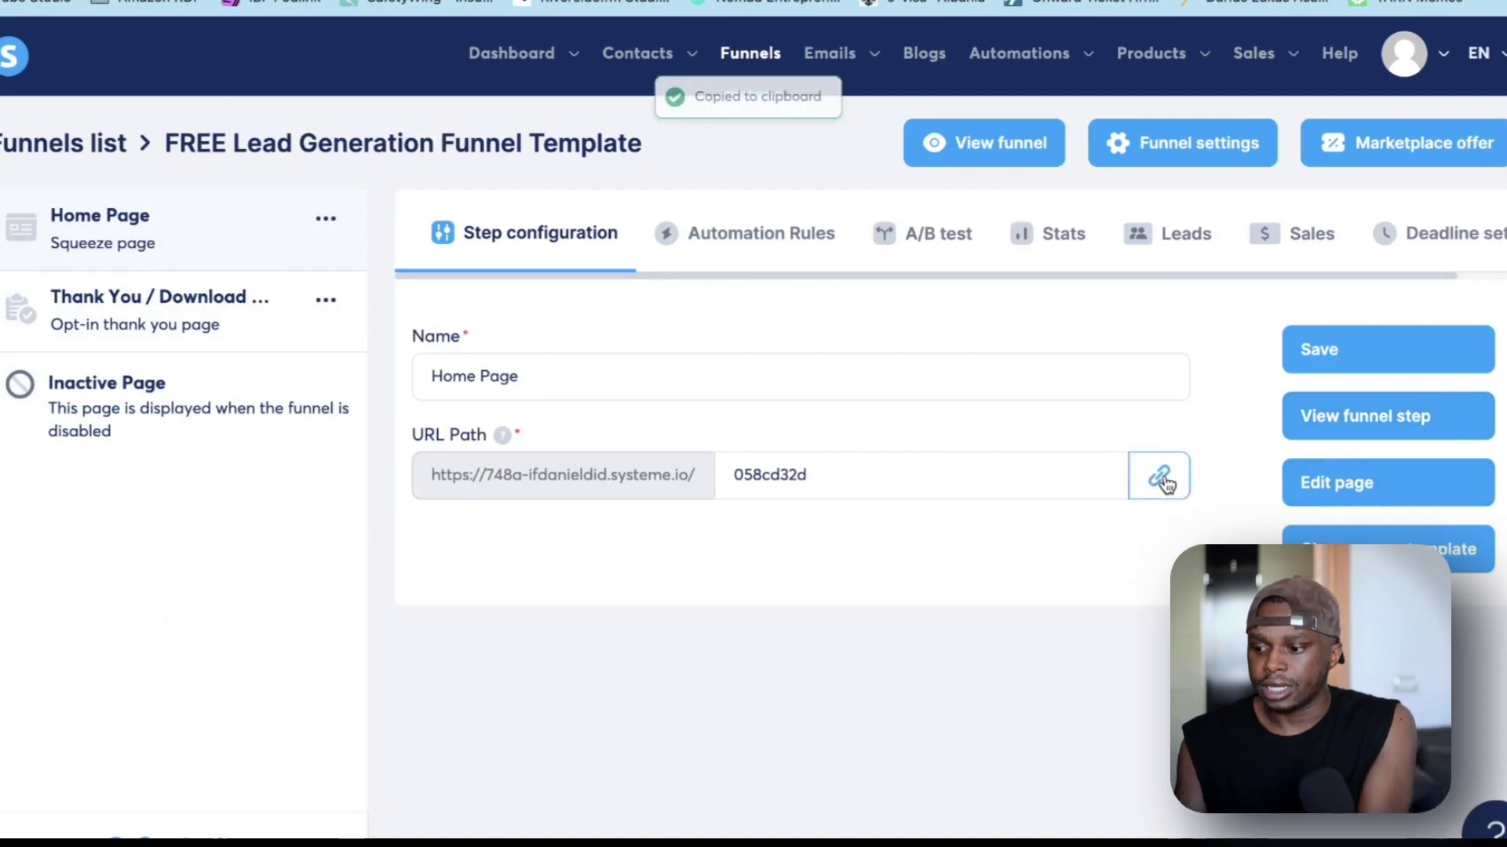
click(1345, 413)
scroll(323, 479, down, 6)
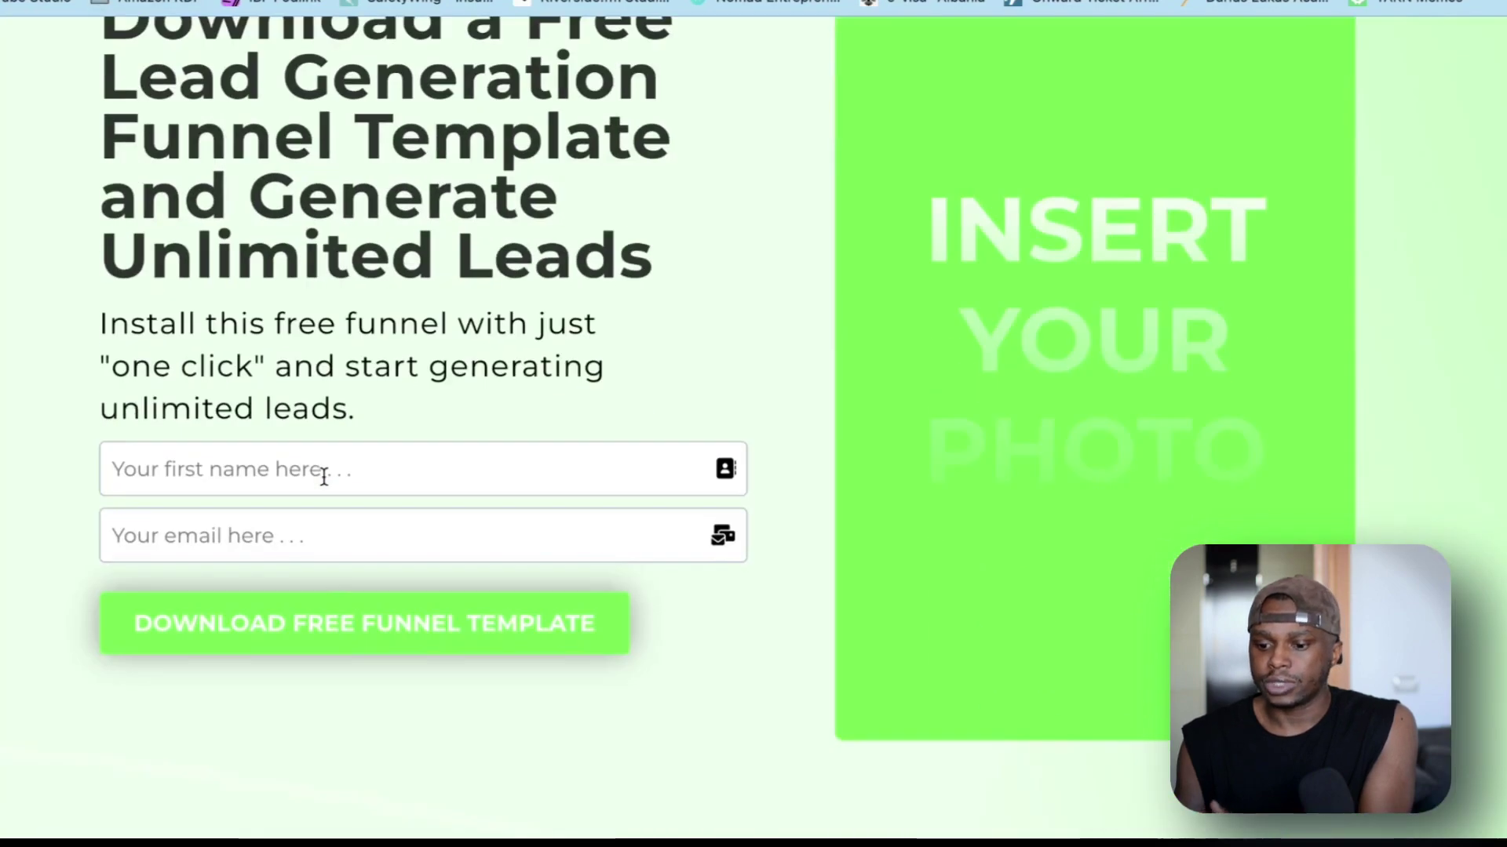
scroll(325, 483, up, 1)
scroll(324, 487, up, 3)
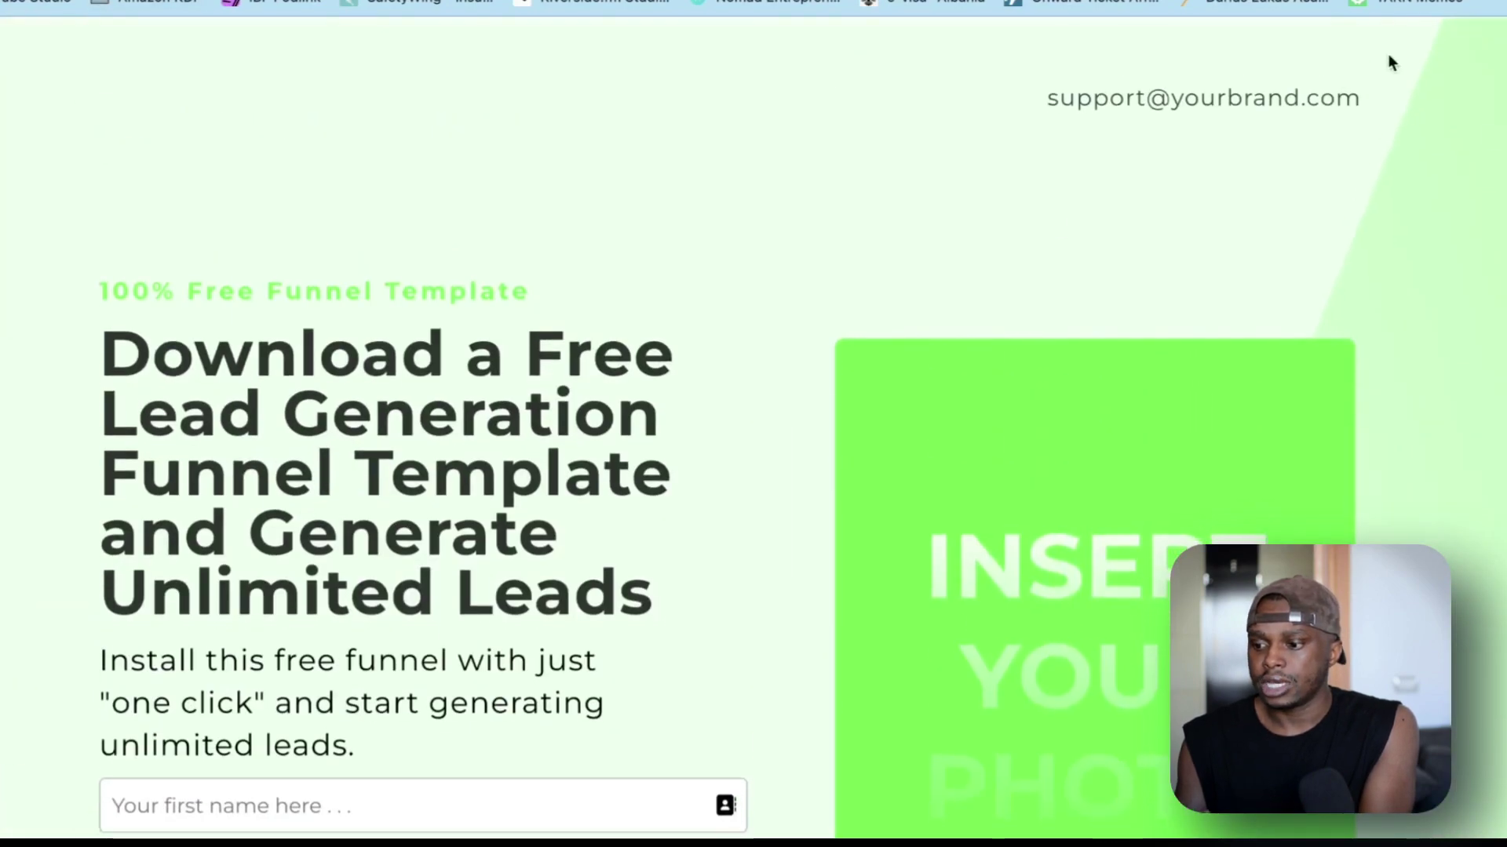
scroll(929, 529, down, 6)
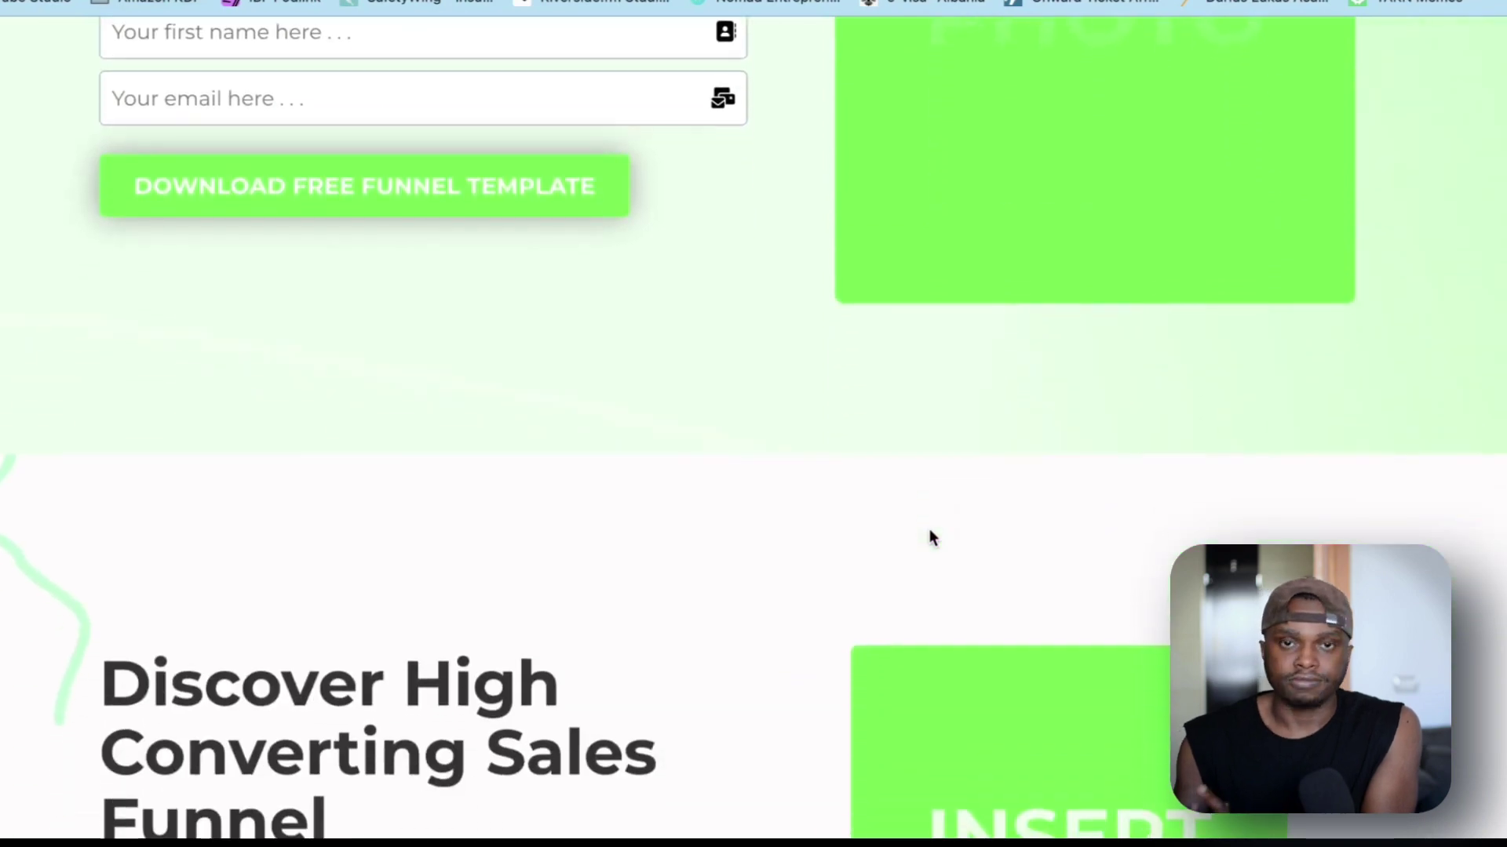
scroll(929, 529, down, 4)
scroll(930, 529, down, 2)
scroll(929, 529, up, 5)
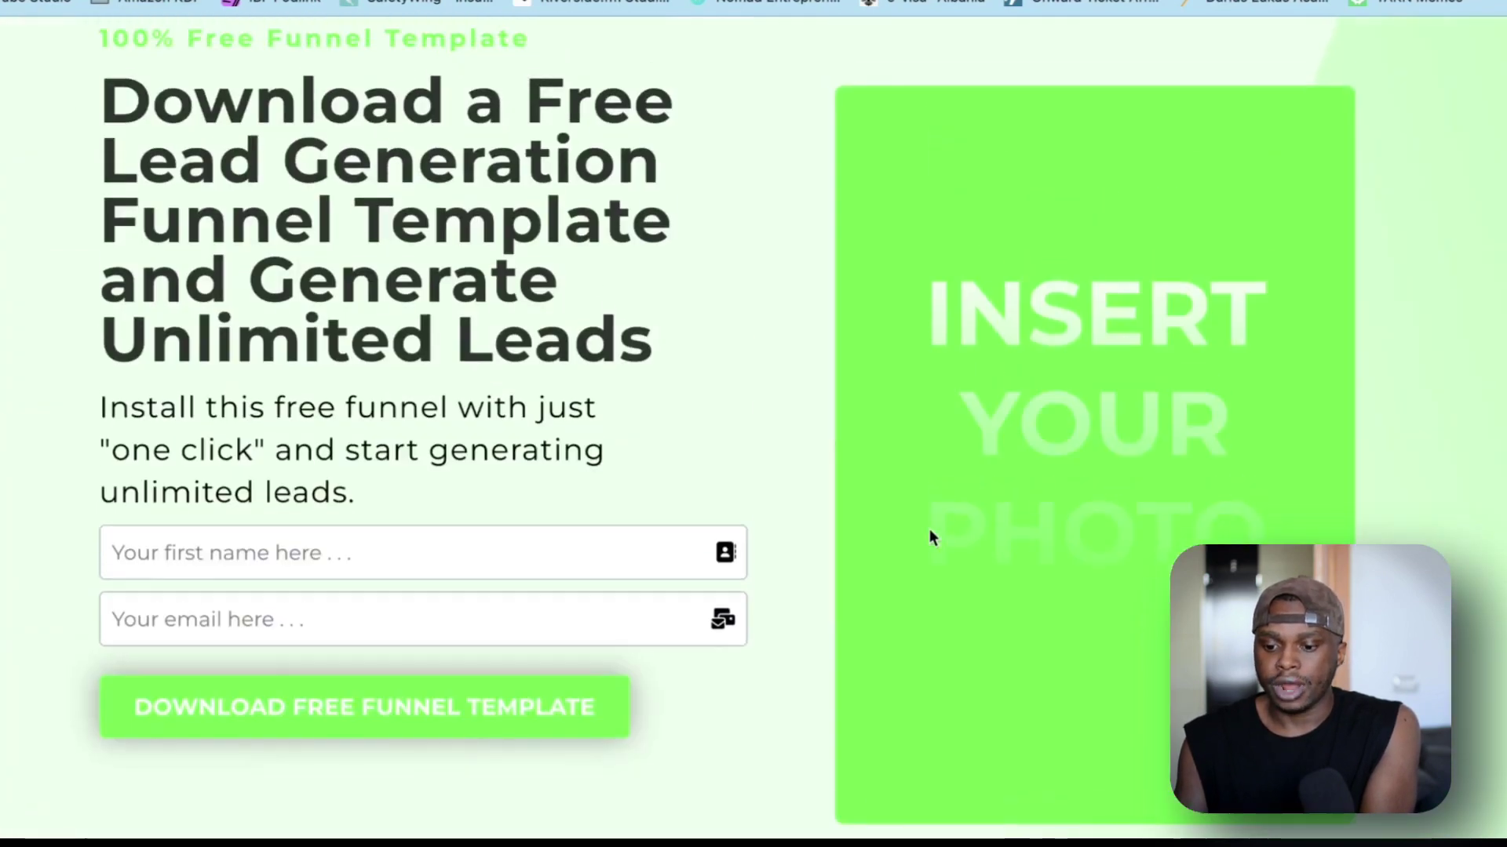
click(402, 546)
click(410, 622)
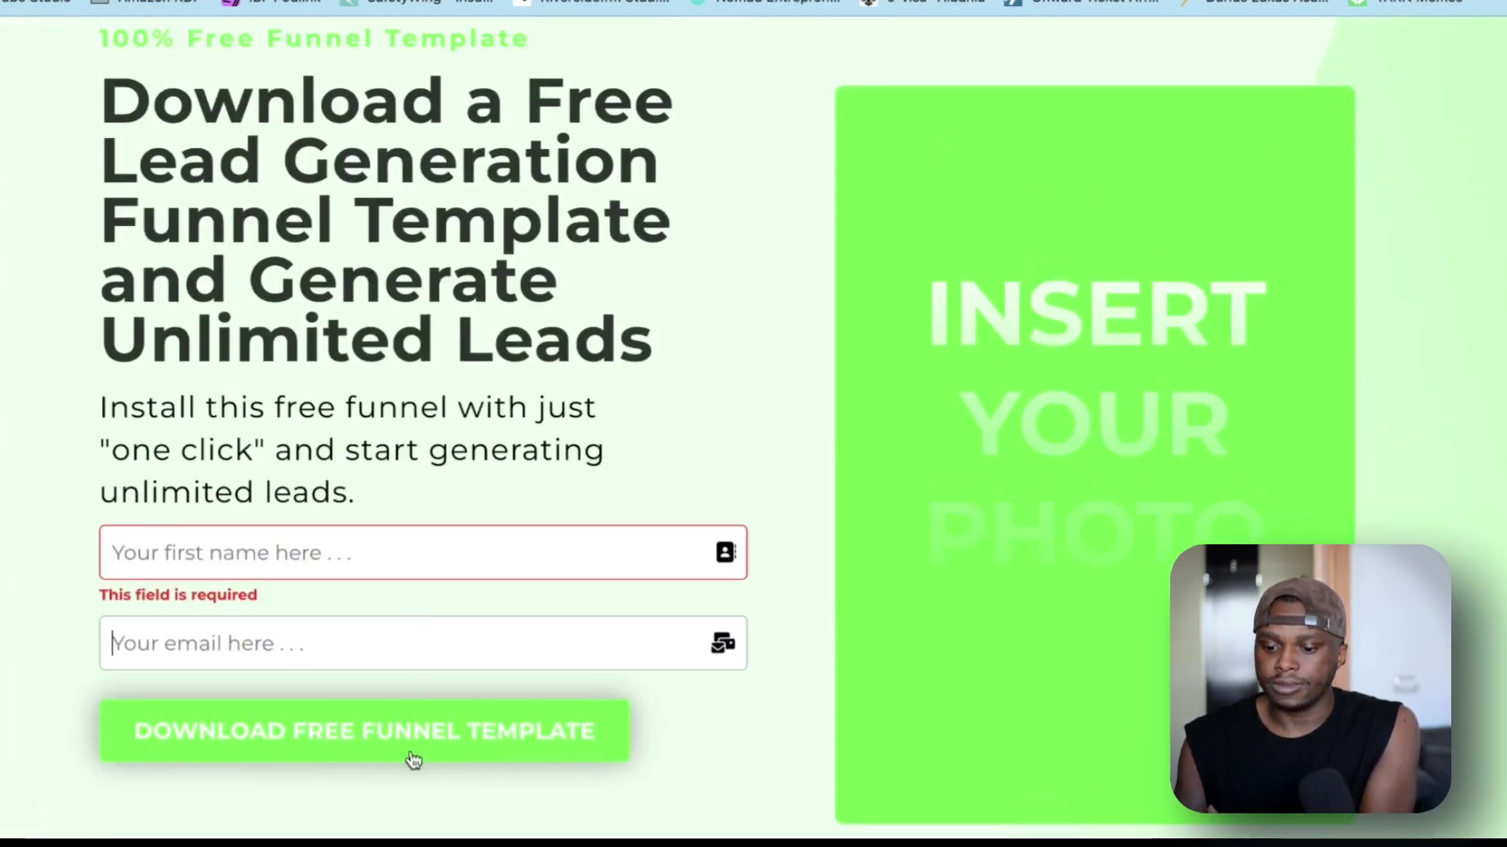
scroll(620, 710, down, 10)
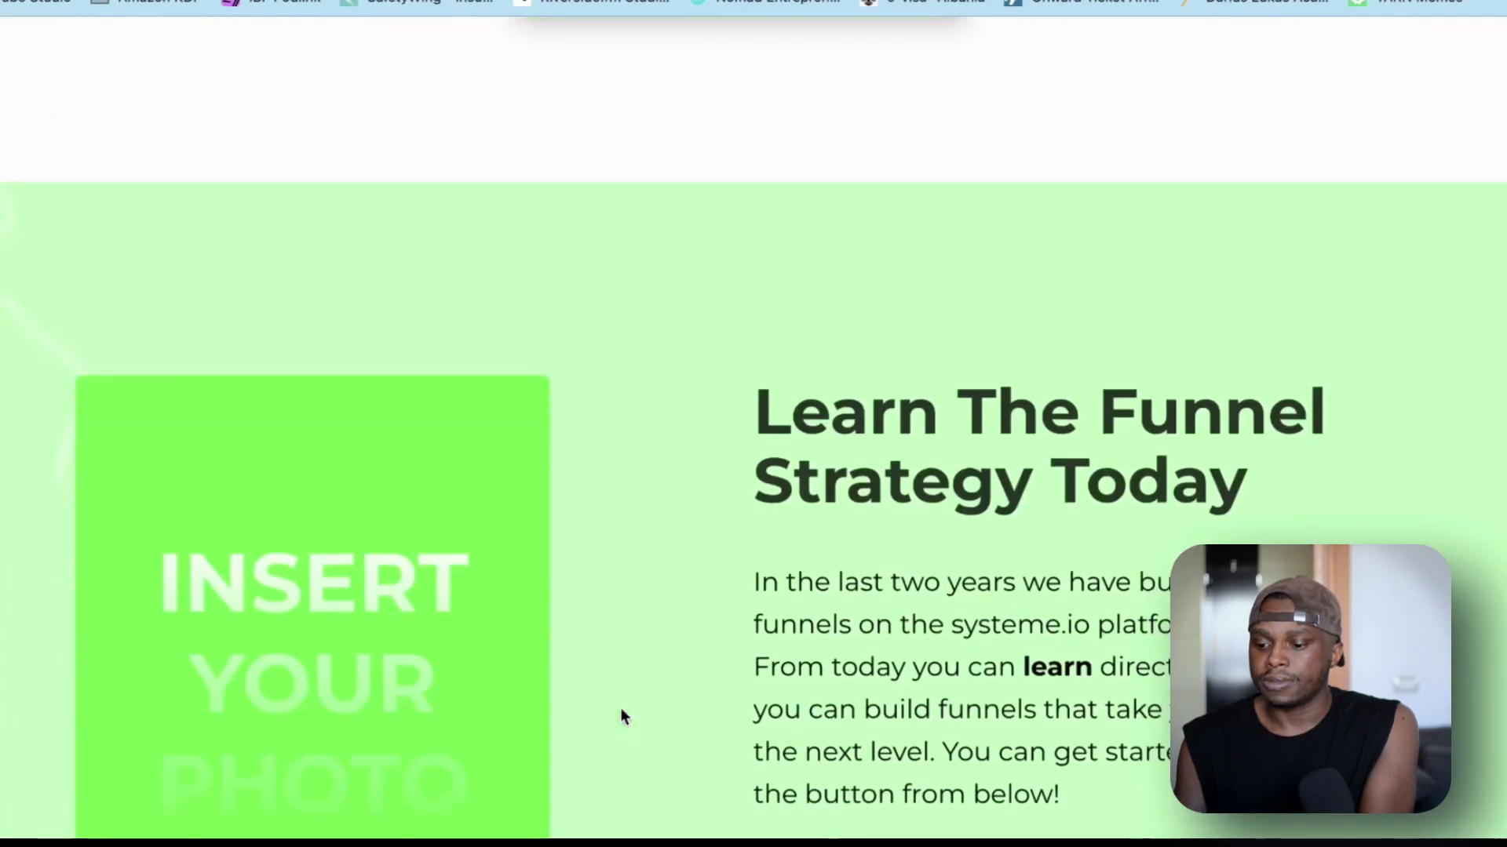
scroll(620, 710, up, 8)
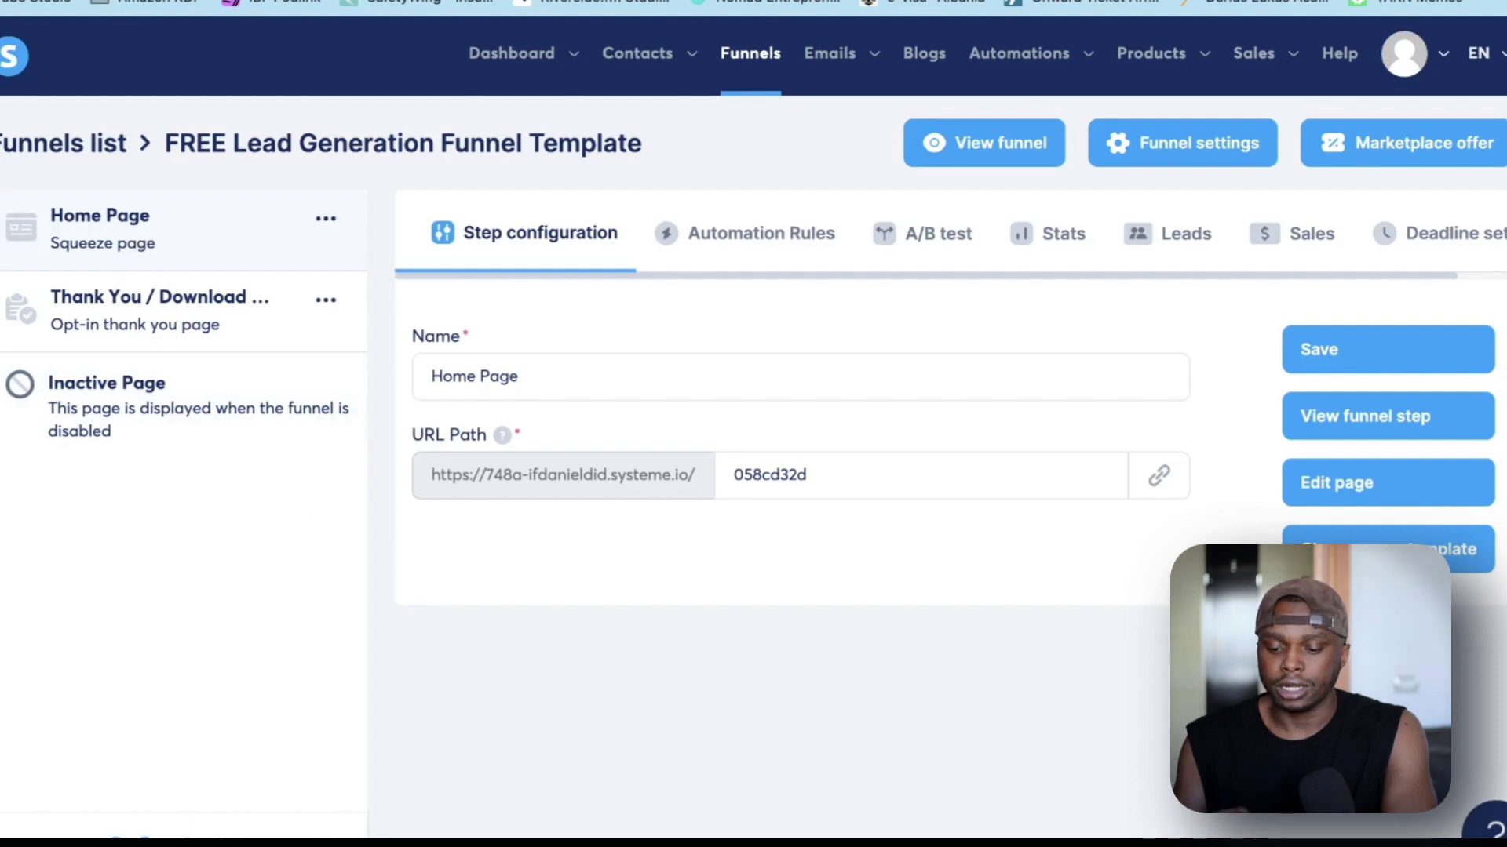
Create a new funnel step of type Upsell named 'Upsell'
click(185, 810)
click(1064, 526)
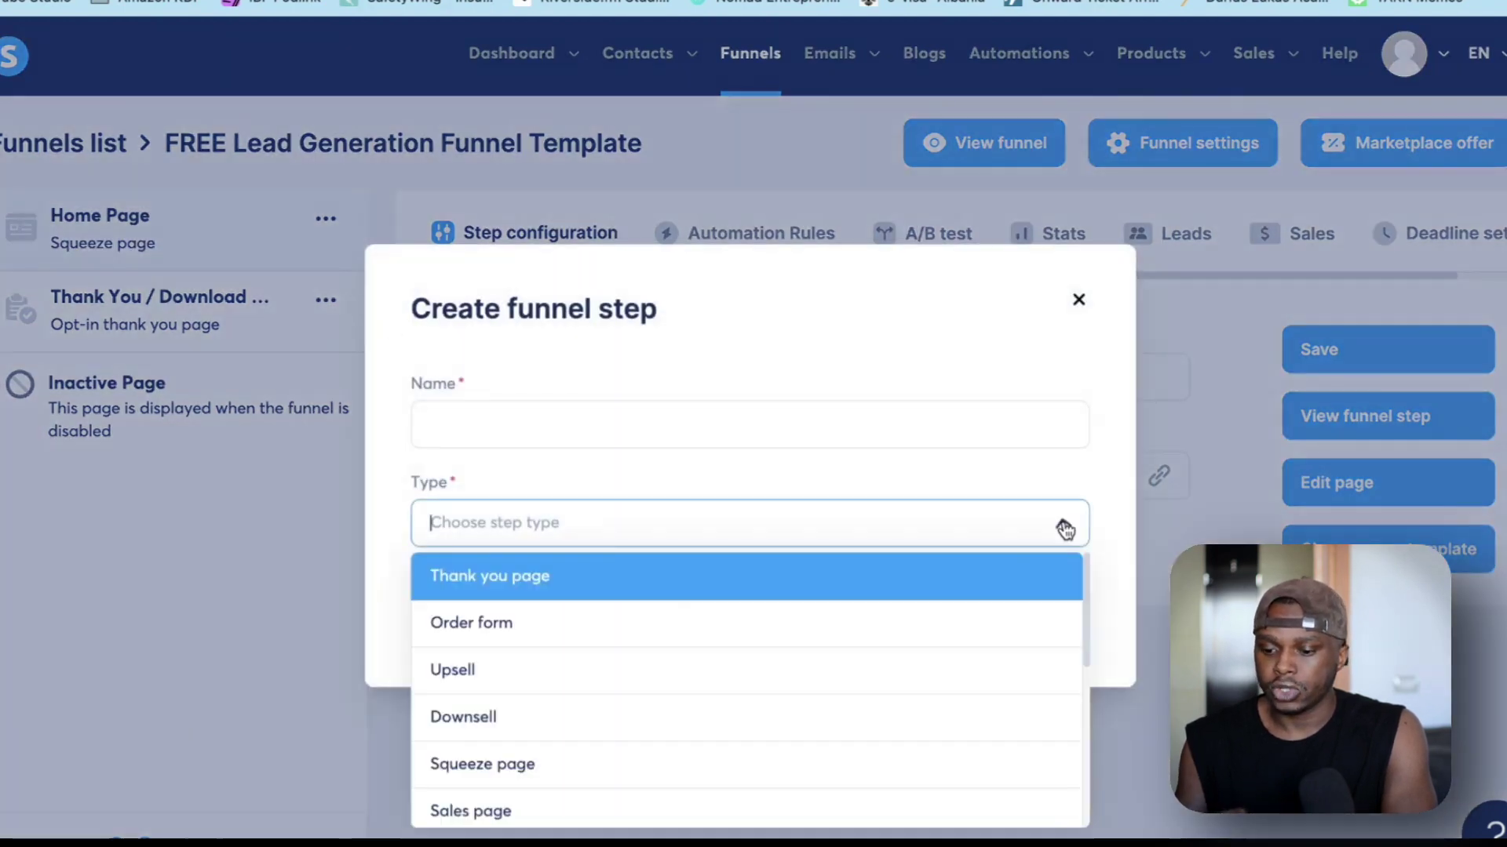
click(510, 674)
click(489, 417)
text(Upsell)
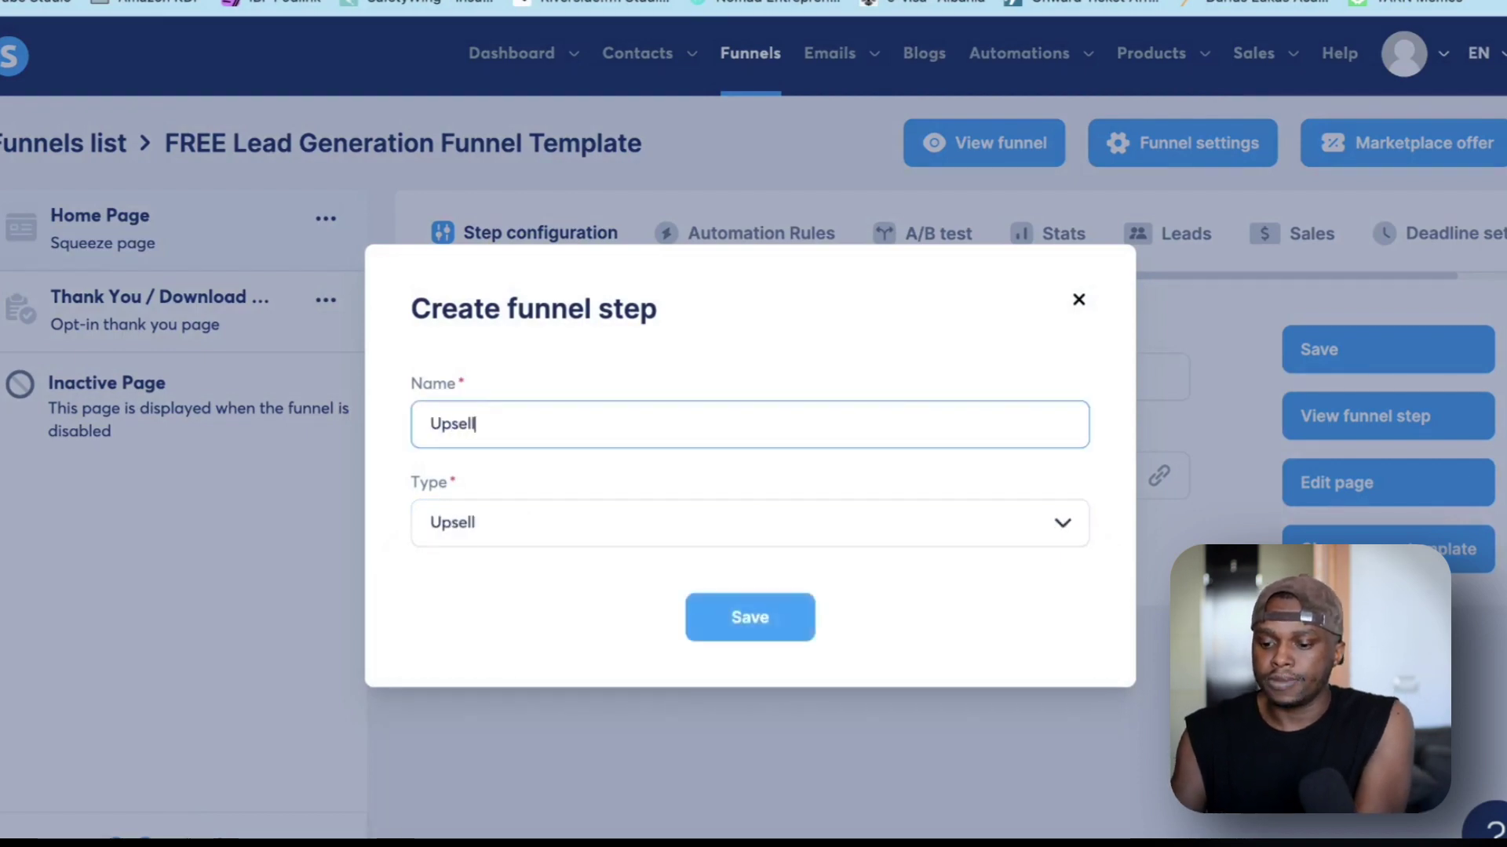
click(752, 619)
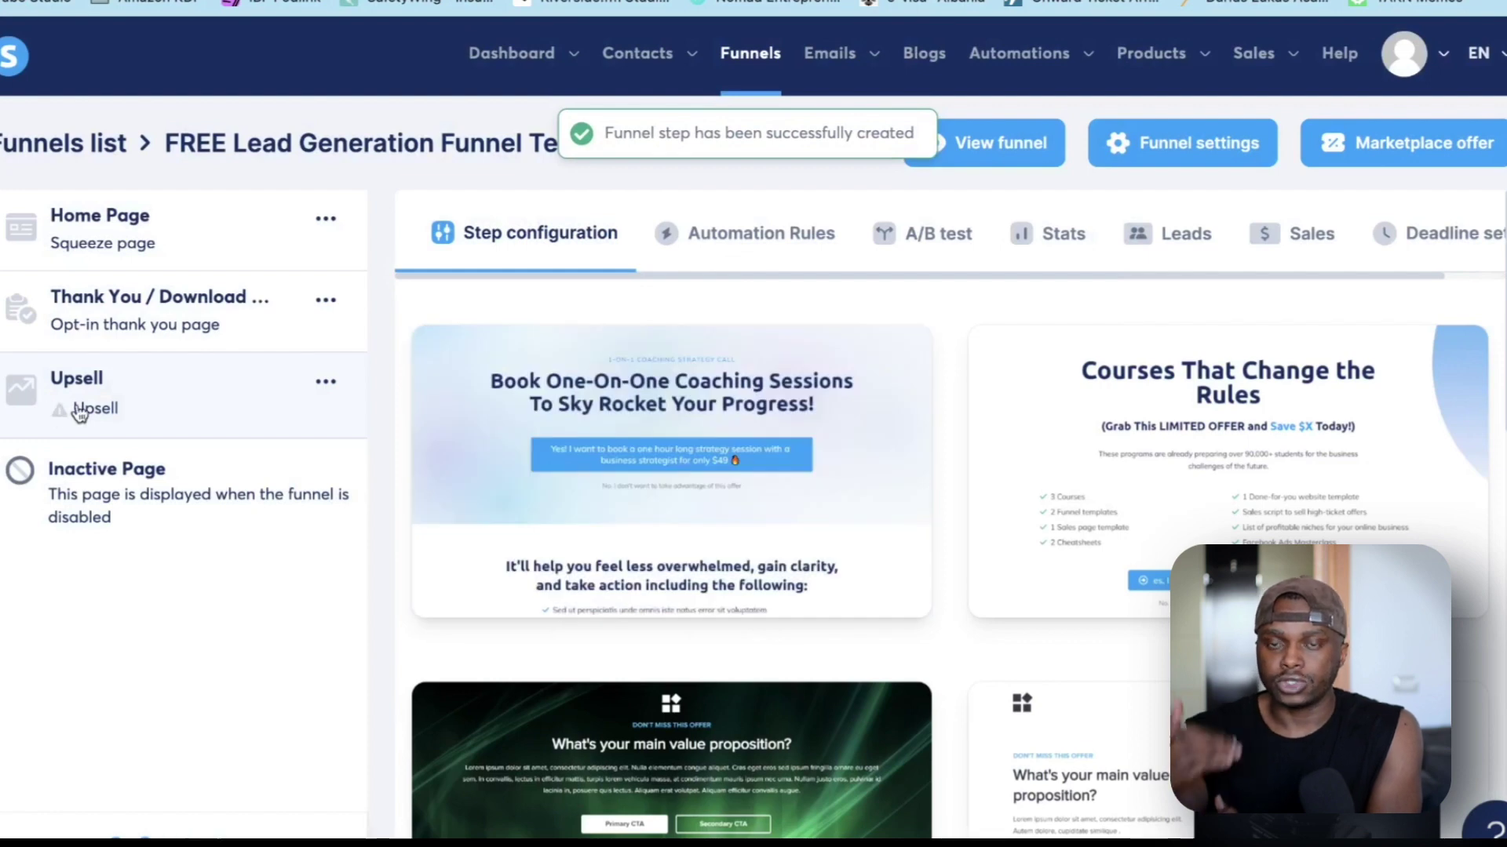
Move the Upsell step above the Thank You / Download page
drag(111, 397, 122, 306)
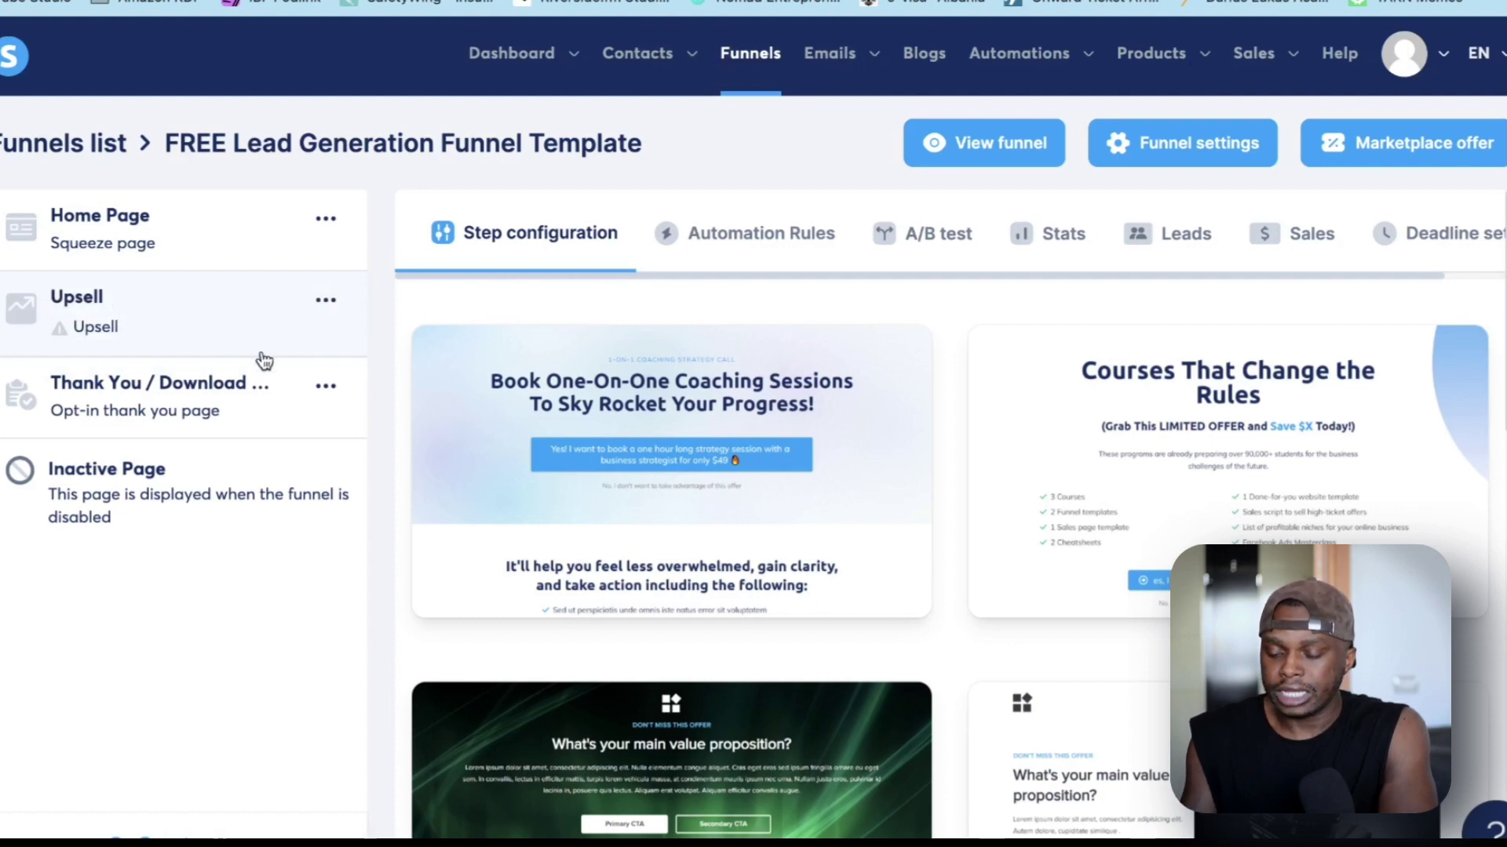
scroll(885, 676, down, 10)
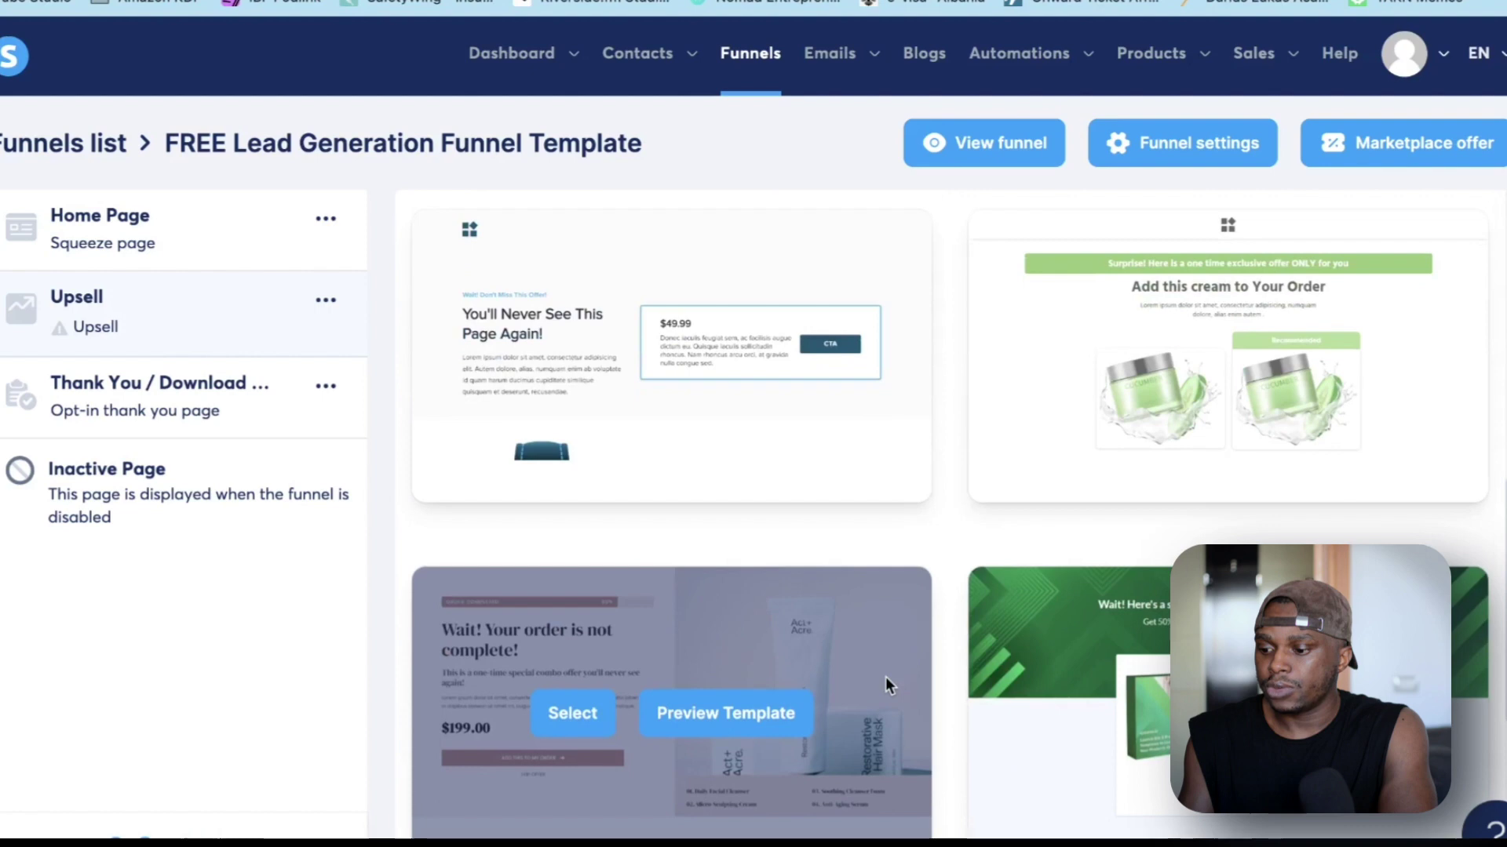
scroll(885, 676, down, 5)
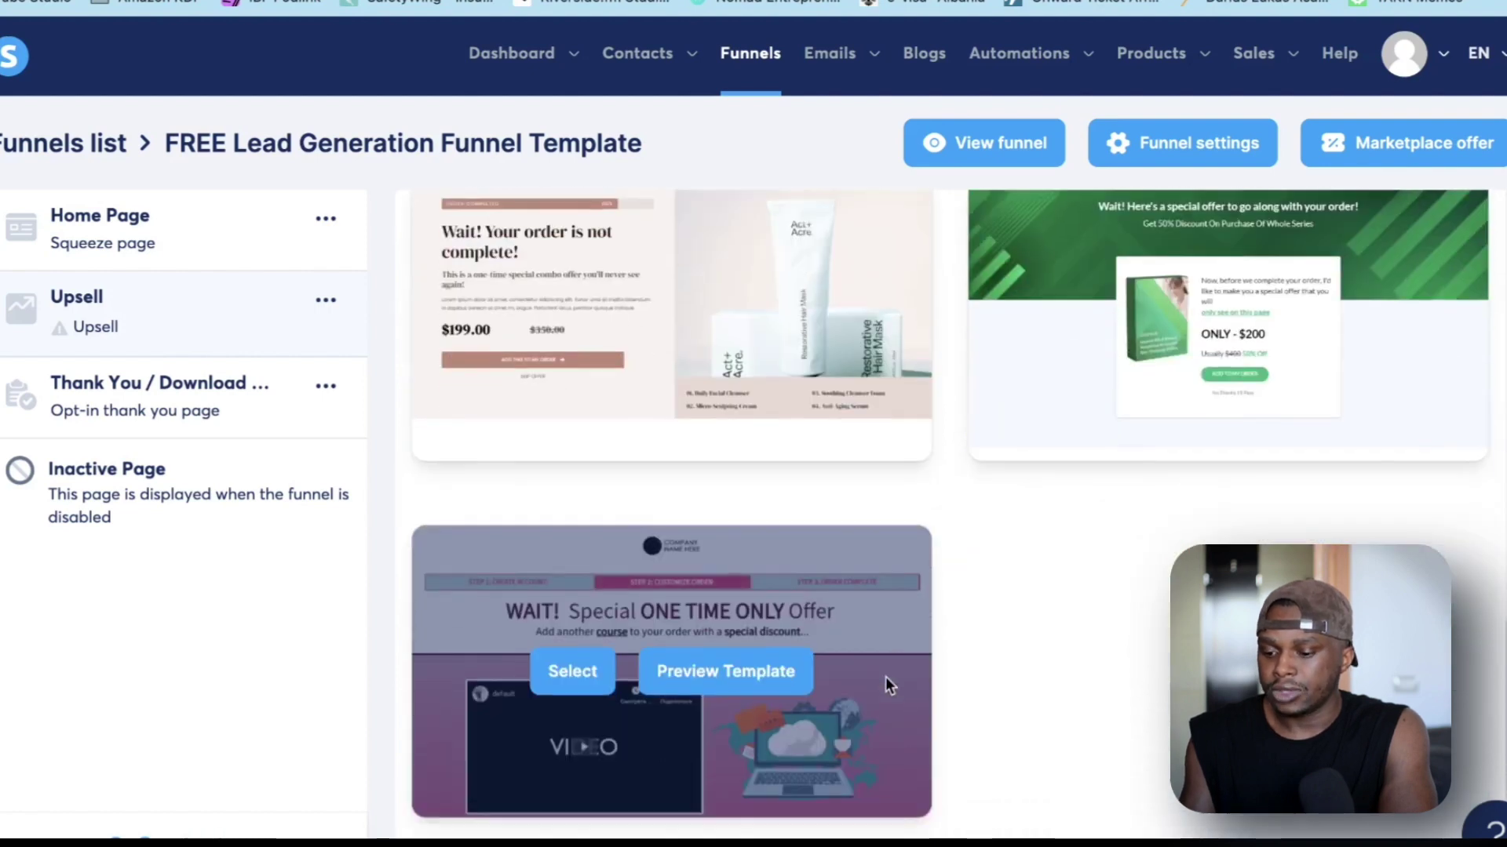
scroll(885, 677, up, 15)
mouse_move(659, 390)
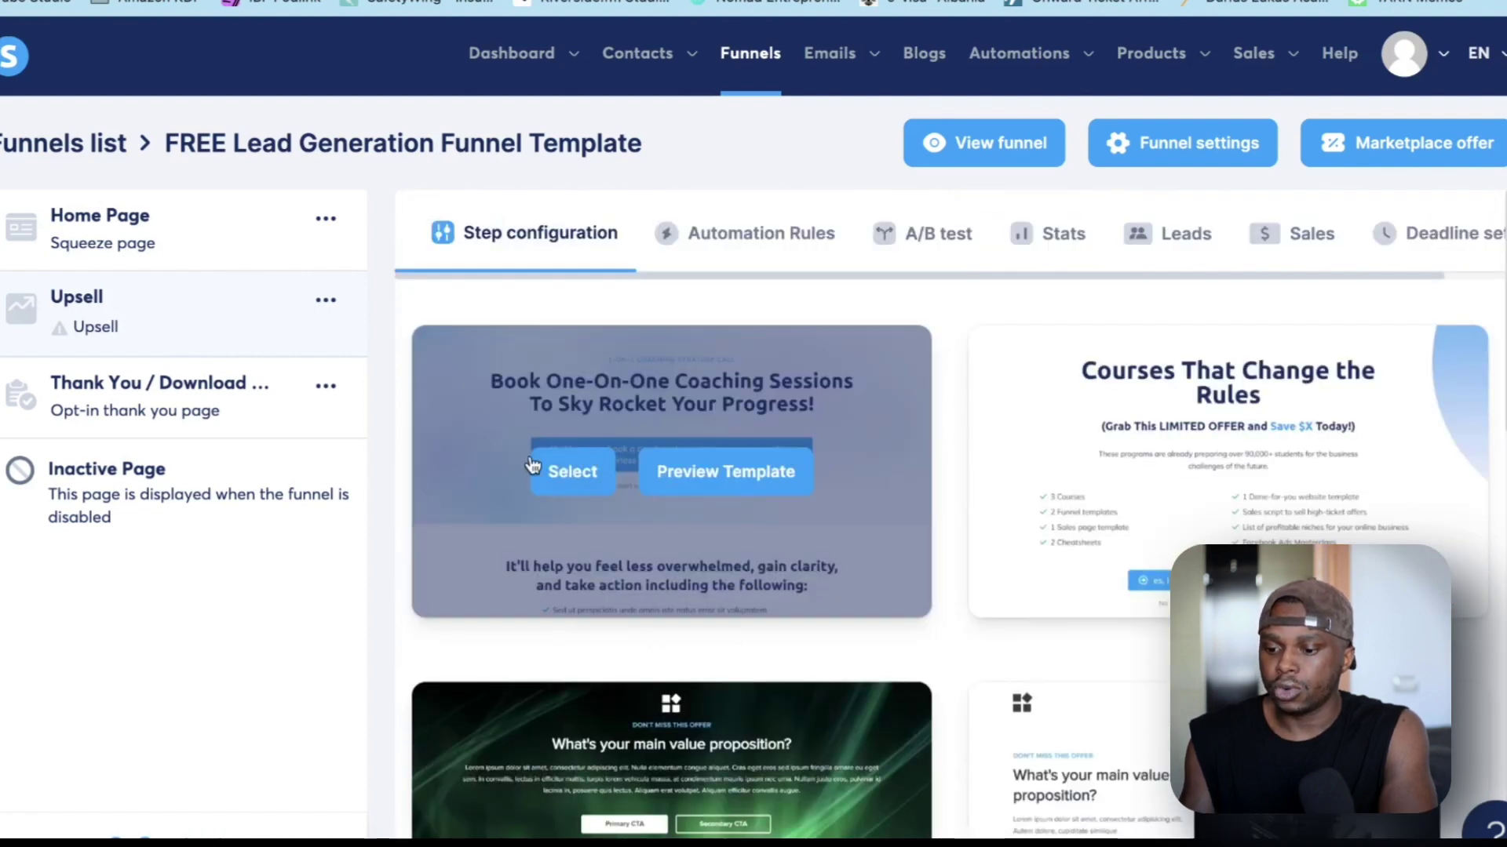
Apply the first coaching-sessions upsell template and set the offer type to Digital product
click(569, 485)
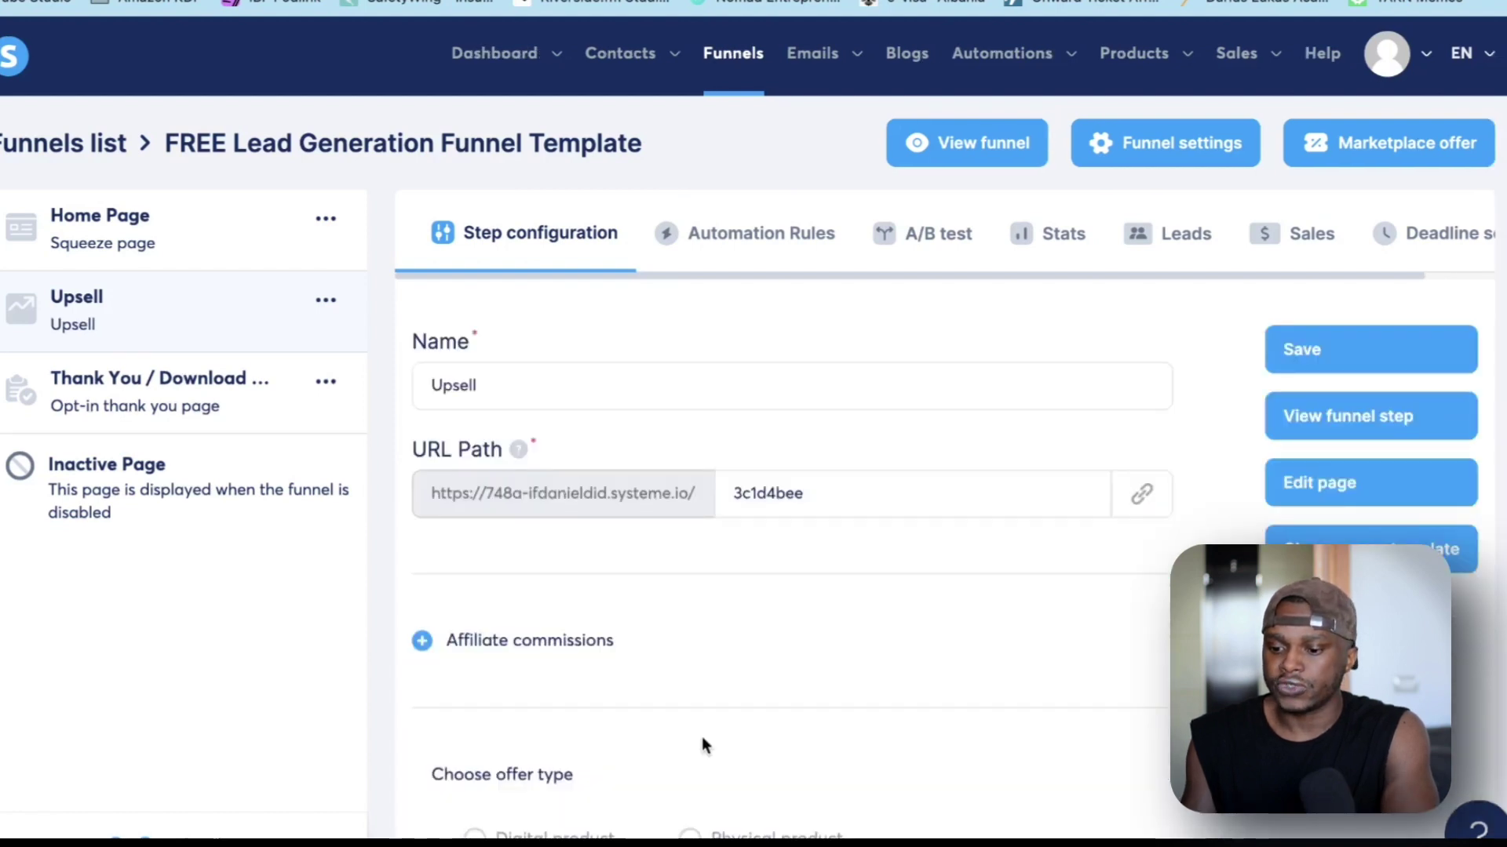
scroll(543, 730, down, 1)
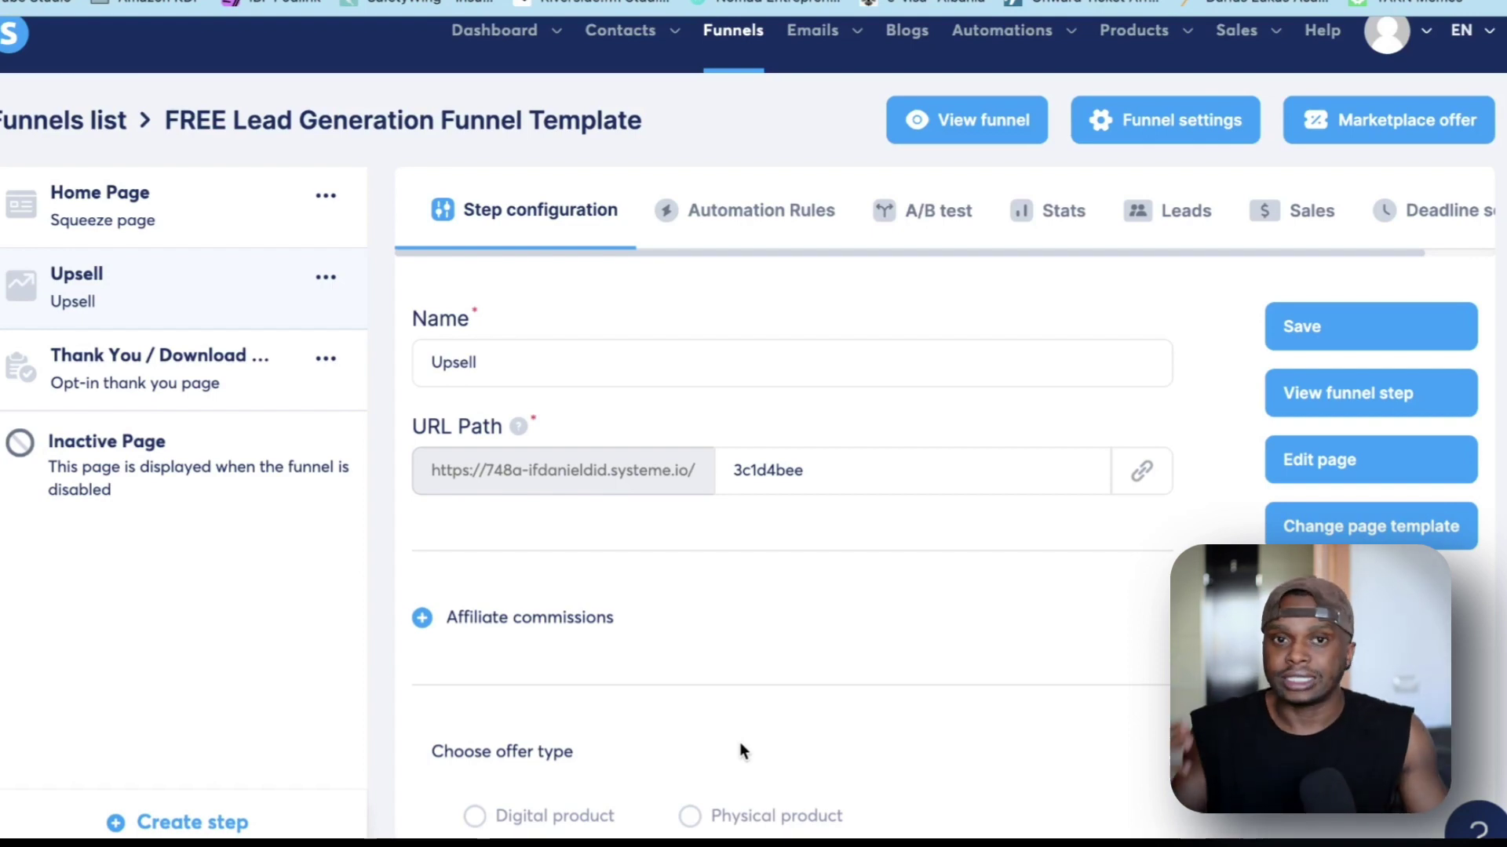
click(509, 824)
scroll(510, 824, down, 5)
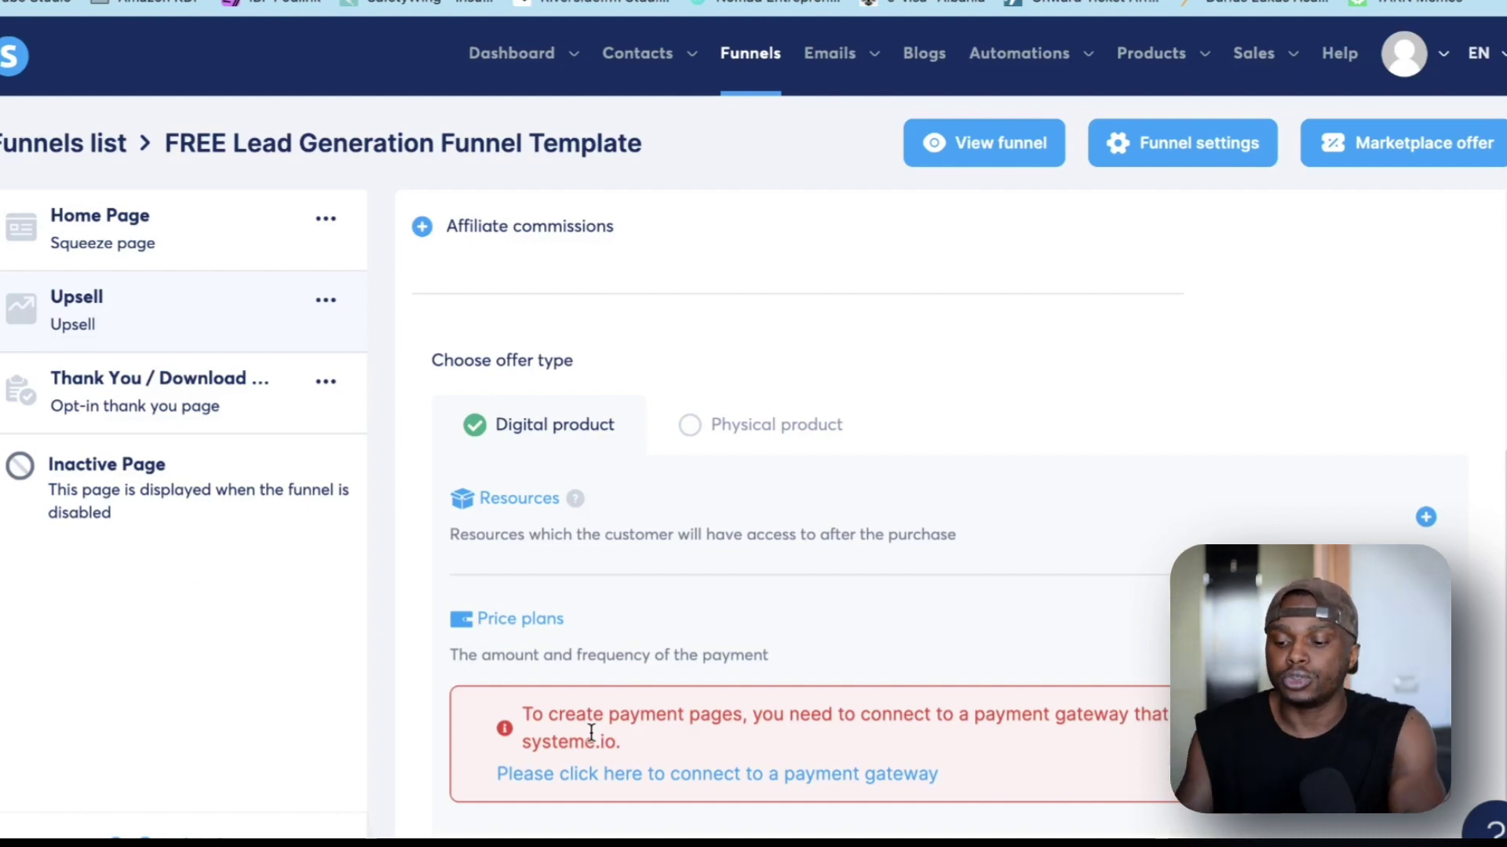
Follow the payment-gateway link and start connecting Stripe from the Payment gateways page
click(741, 775)
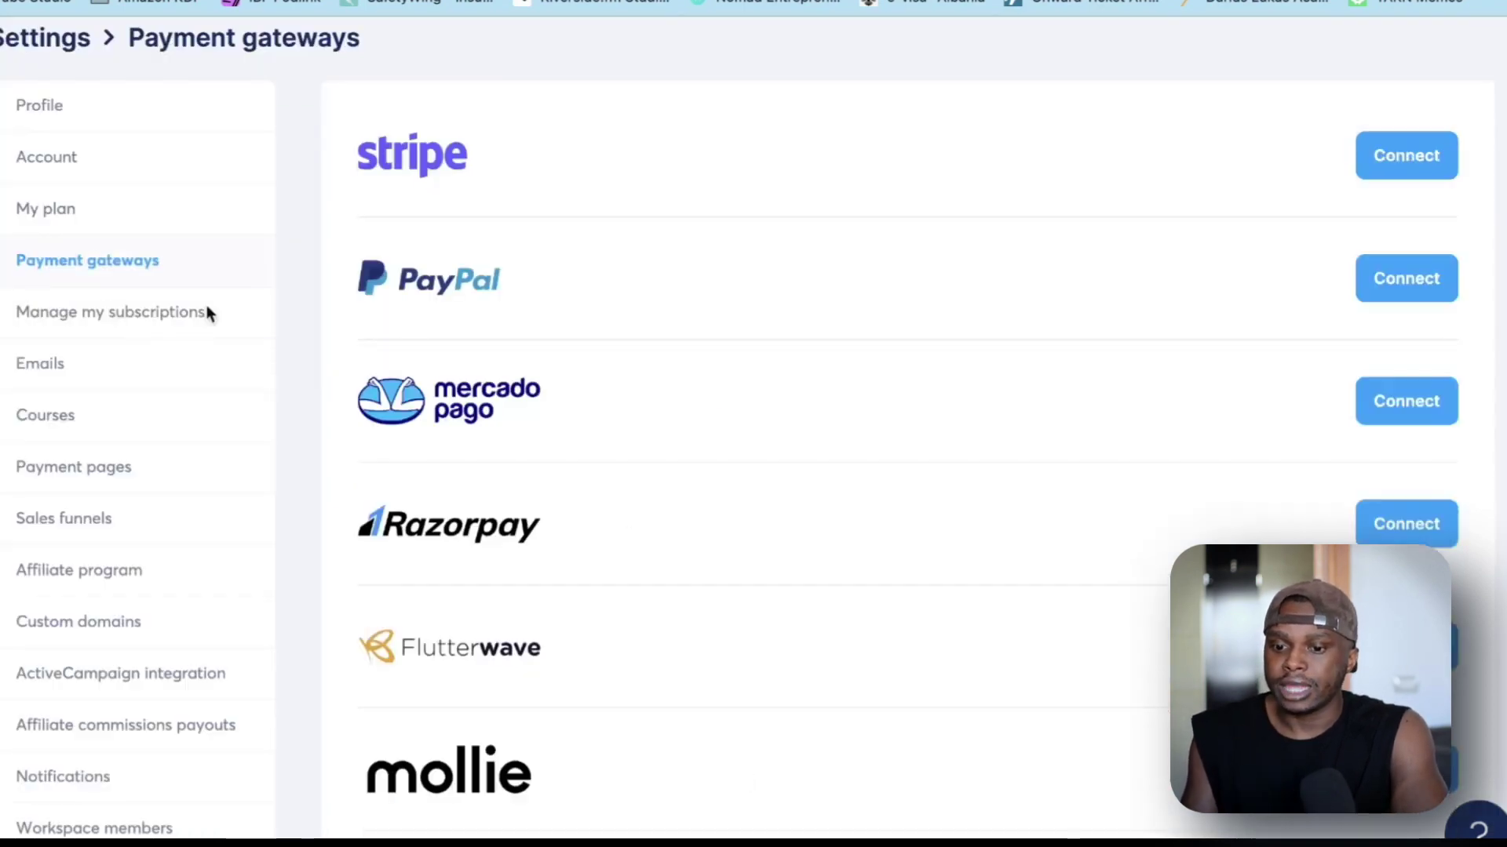
scroll(634, 647, down, 2)
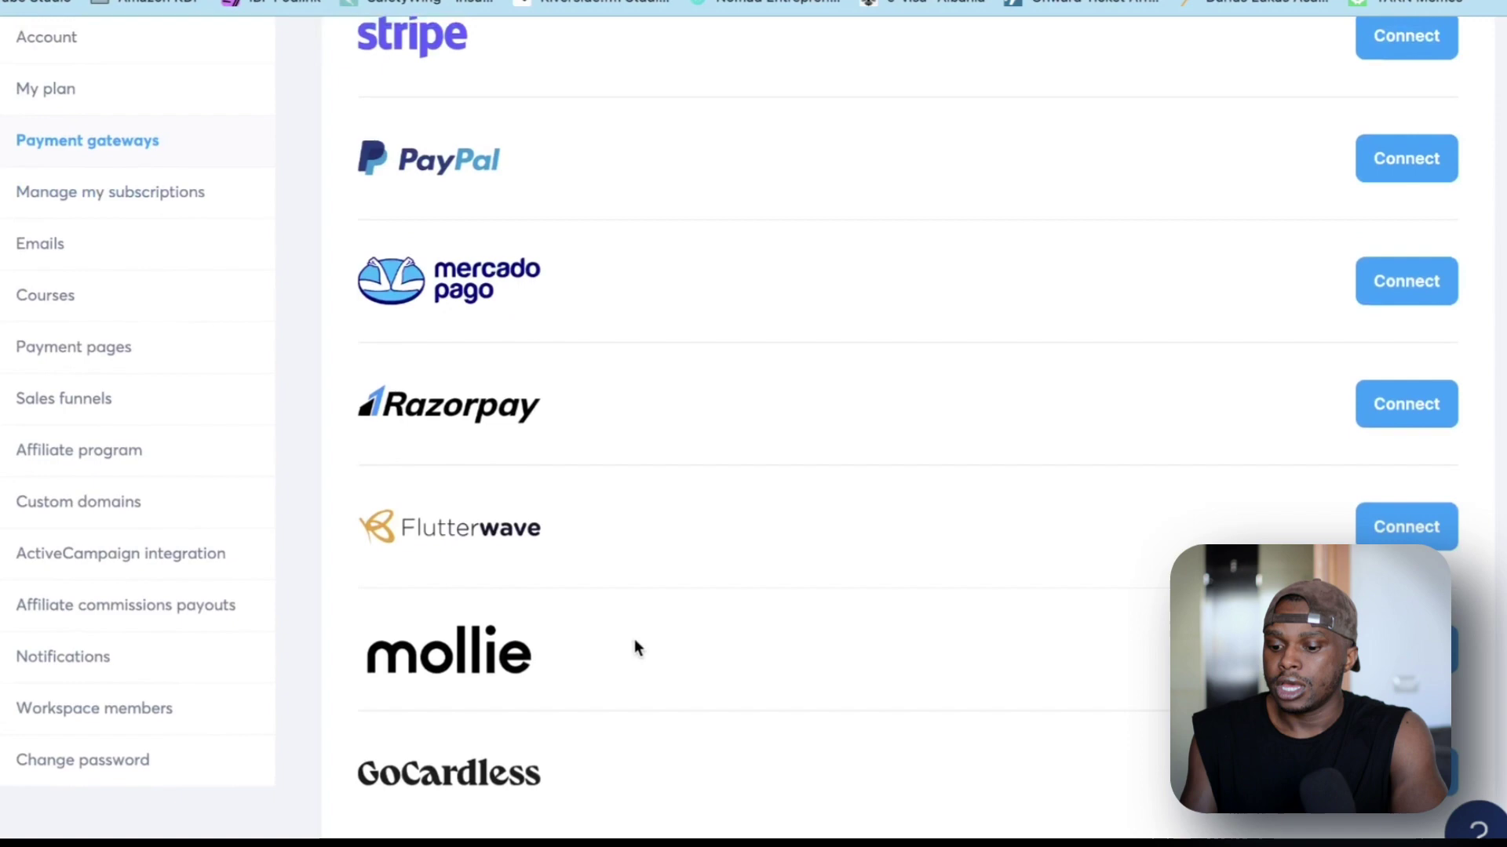
scroll(634, 648, up, 3)
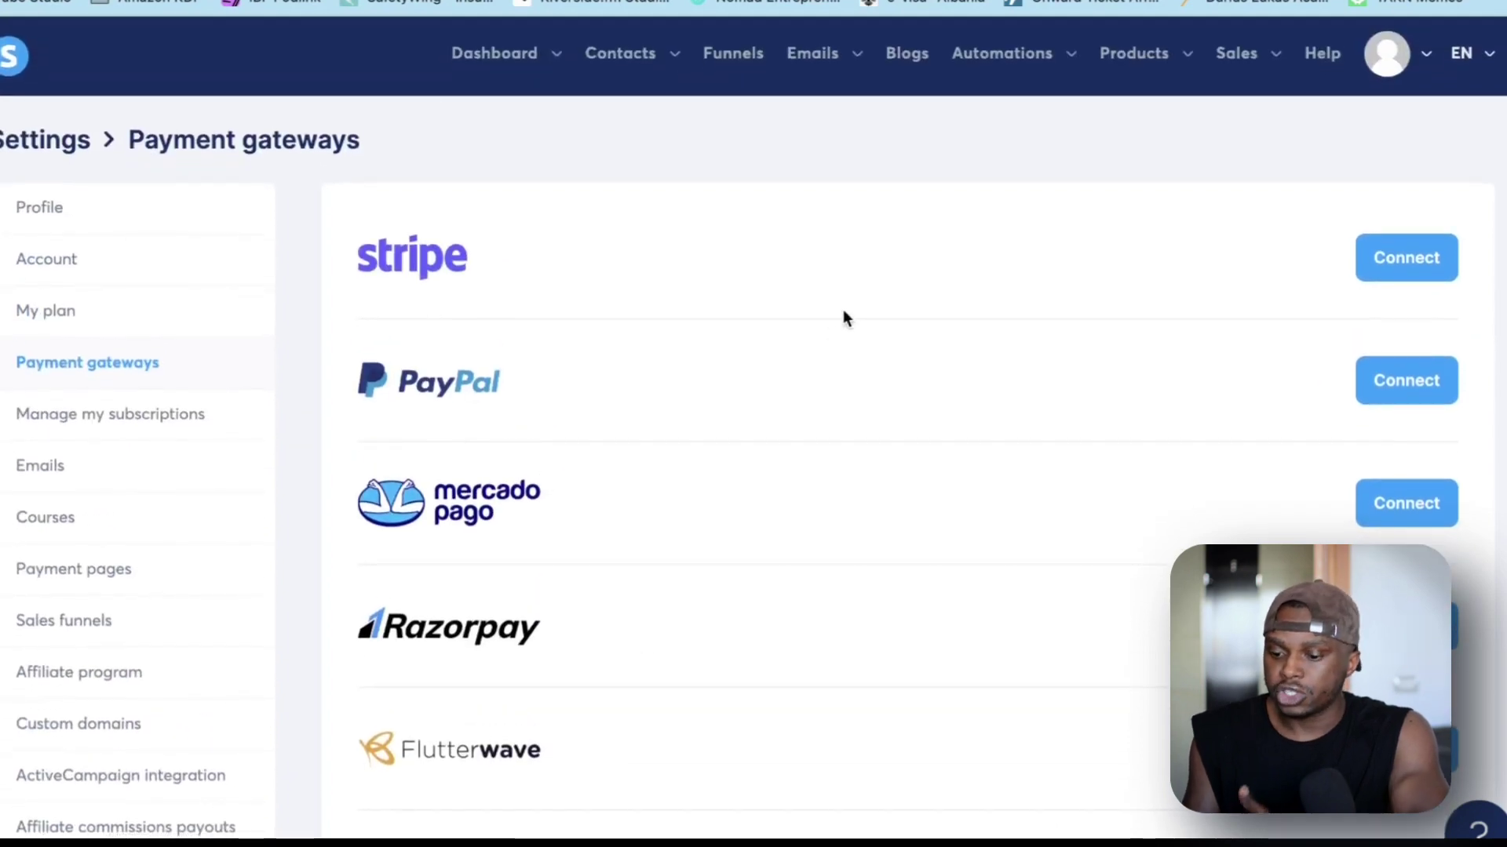
scroll(449, 567, down, 3)
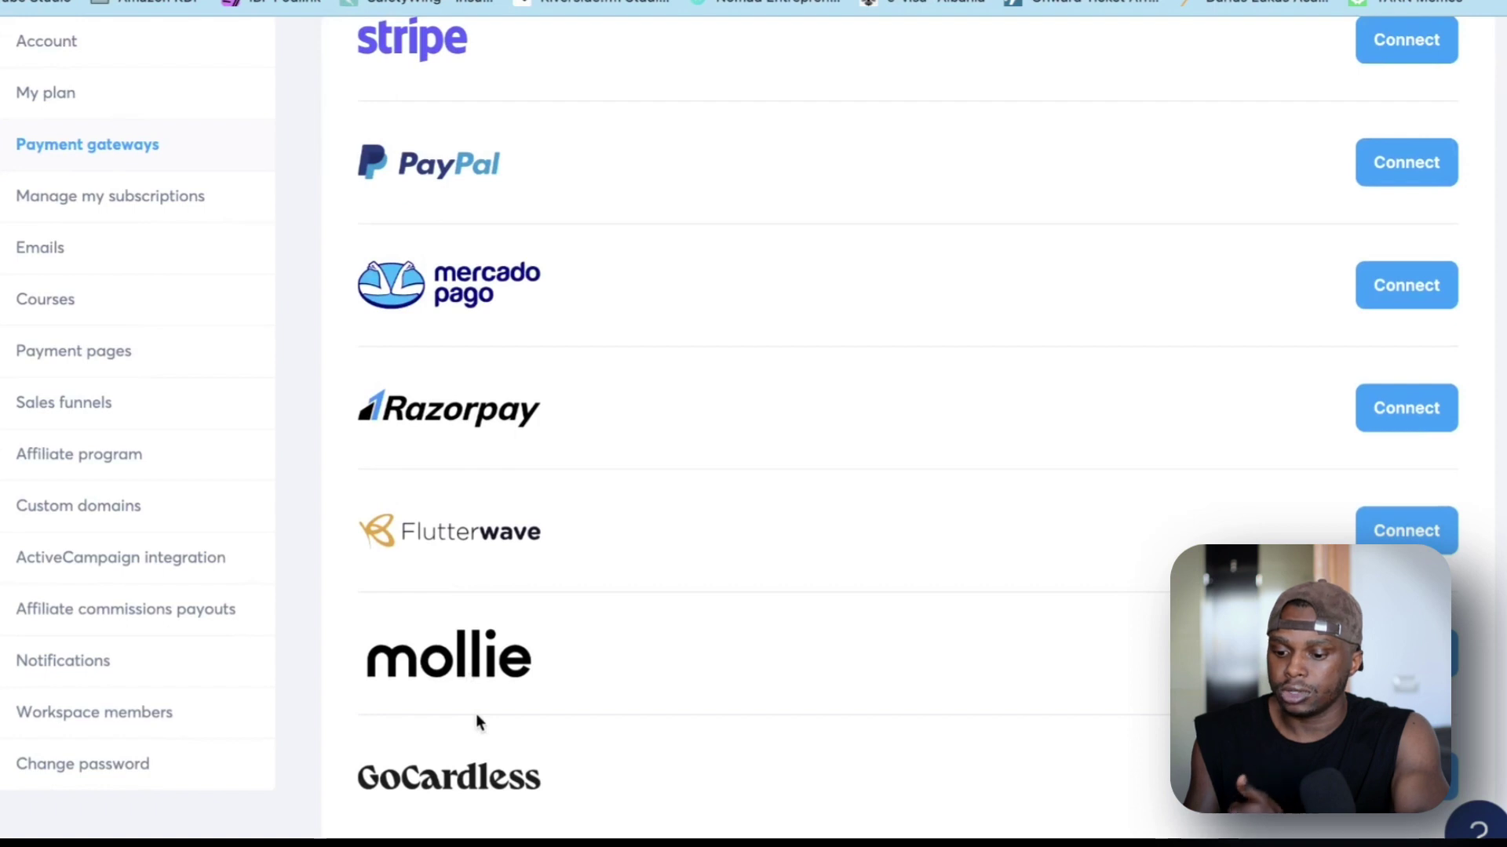
scroll(481, 621, up, 1)
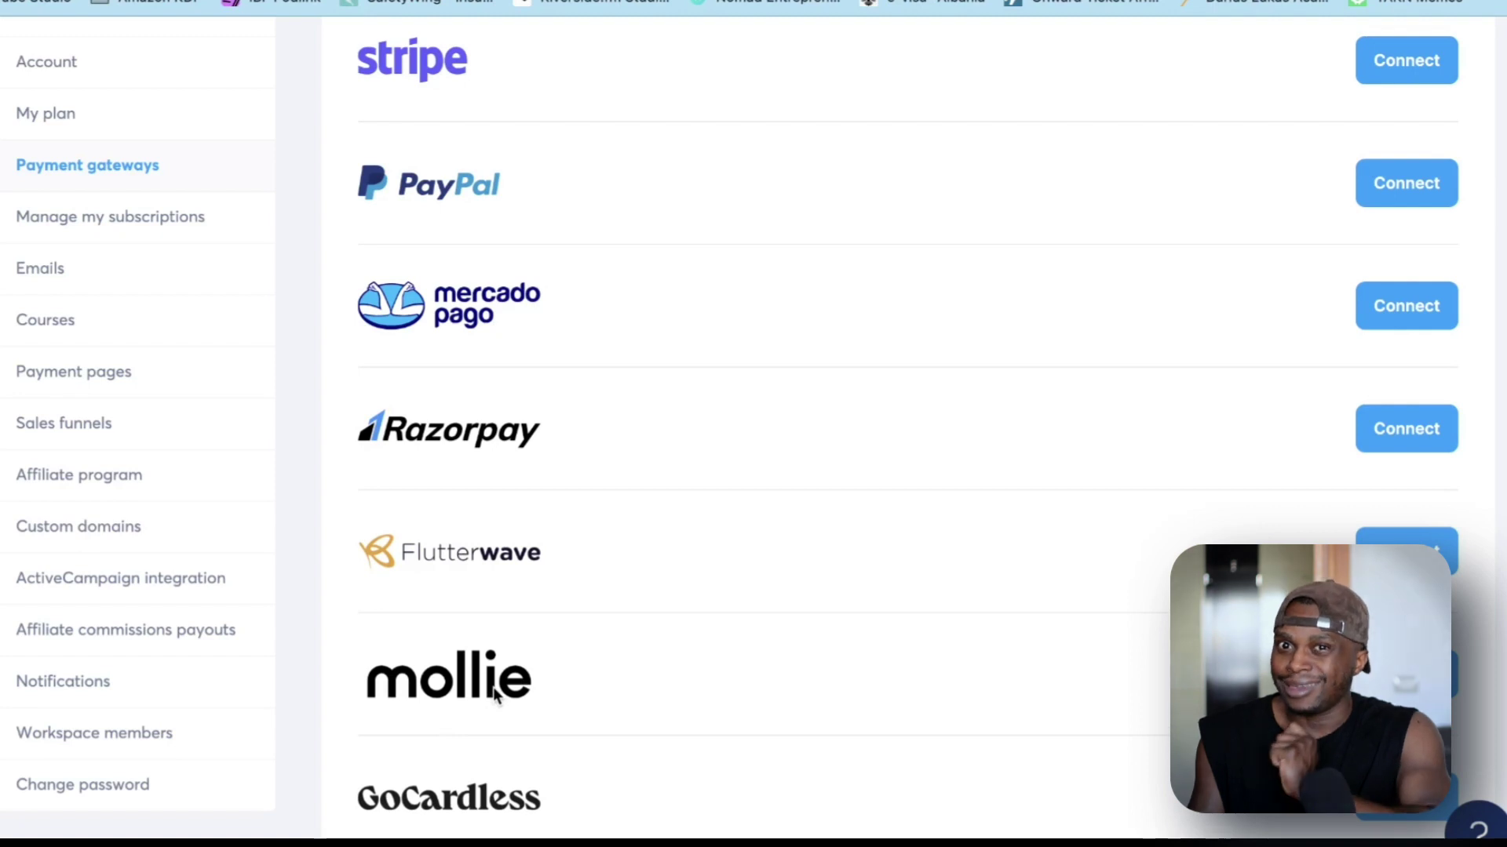
scroll(494, 691, up, 3)
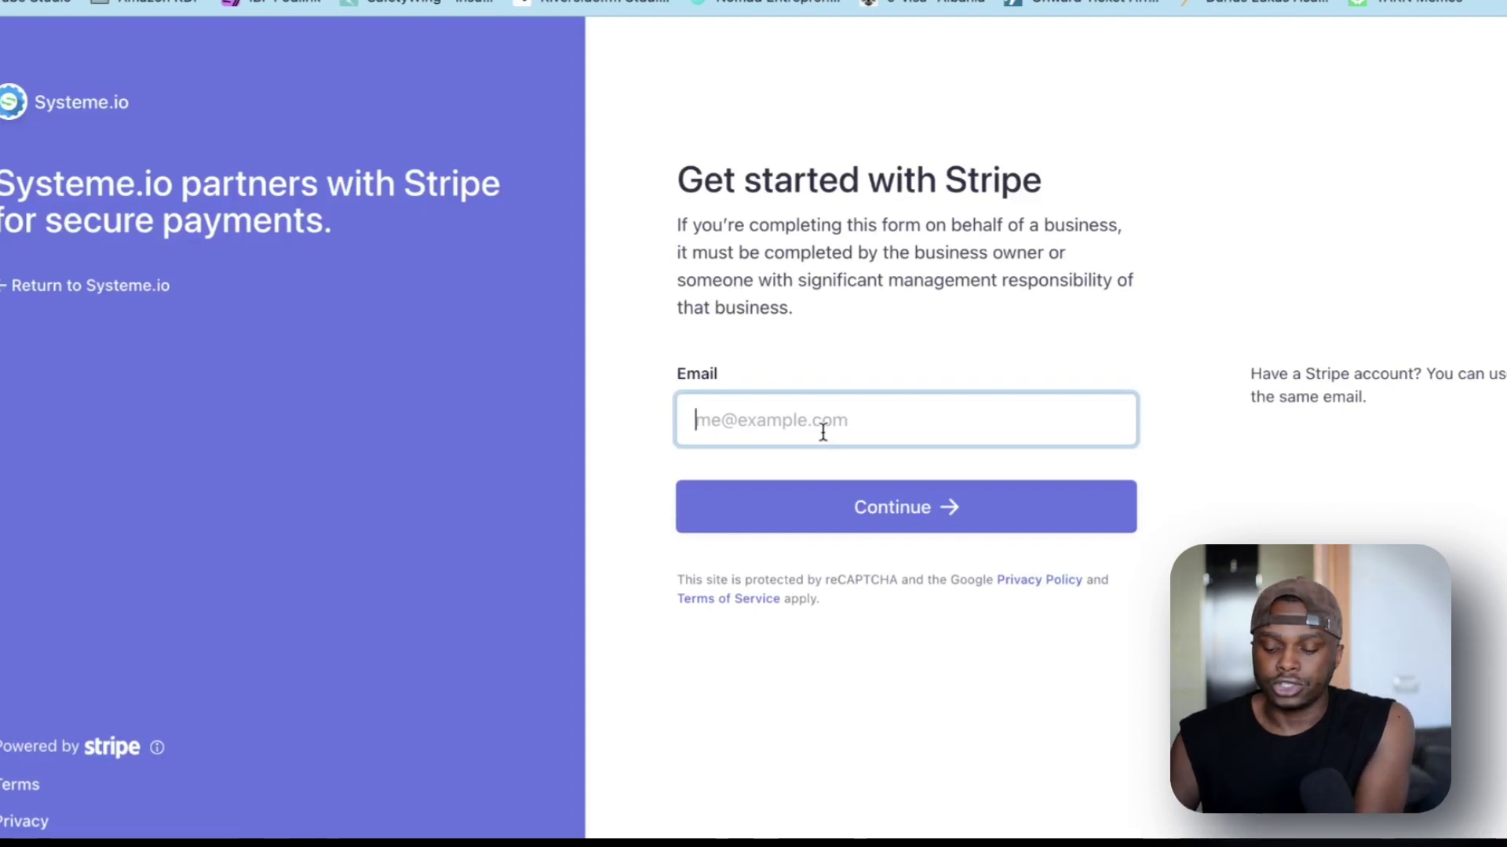
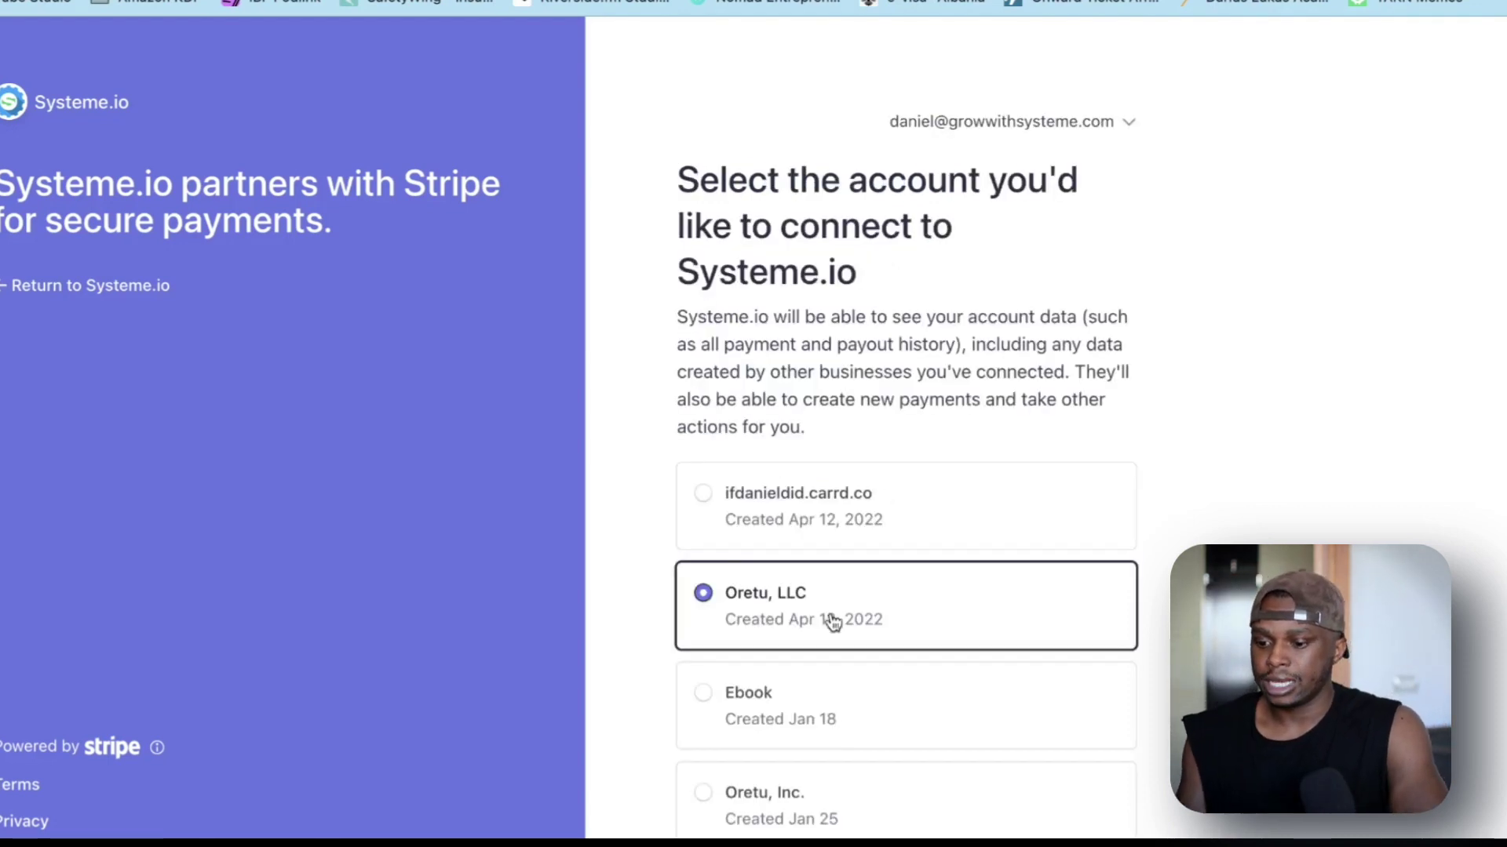
Sign in to Stripe with your email and verification code, then connect the business account
scroll(845, 736, down, 3)
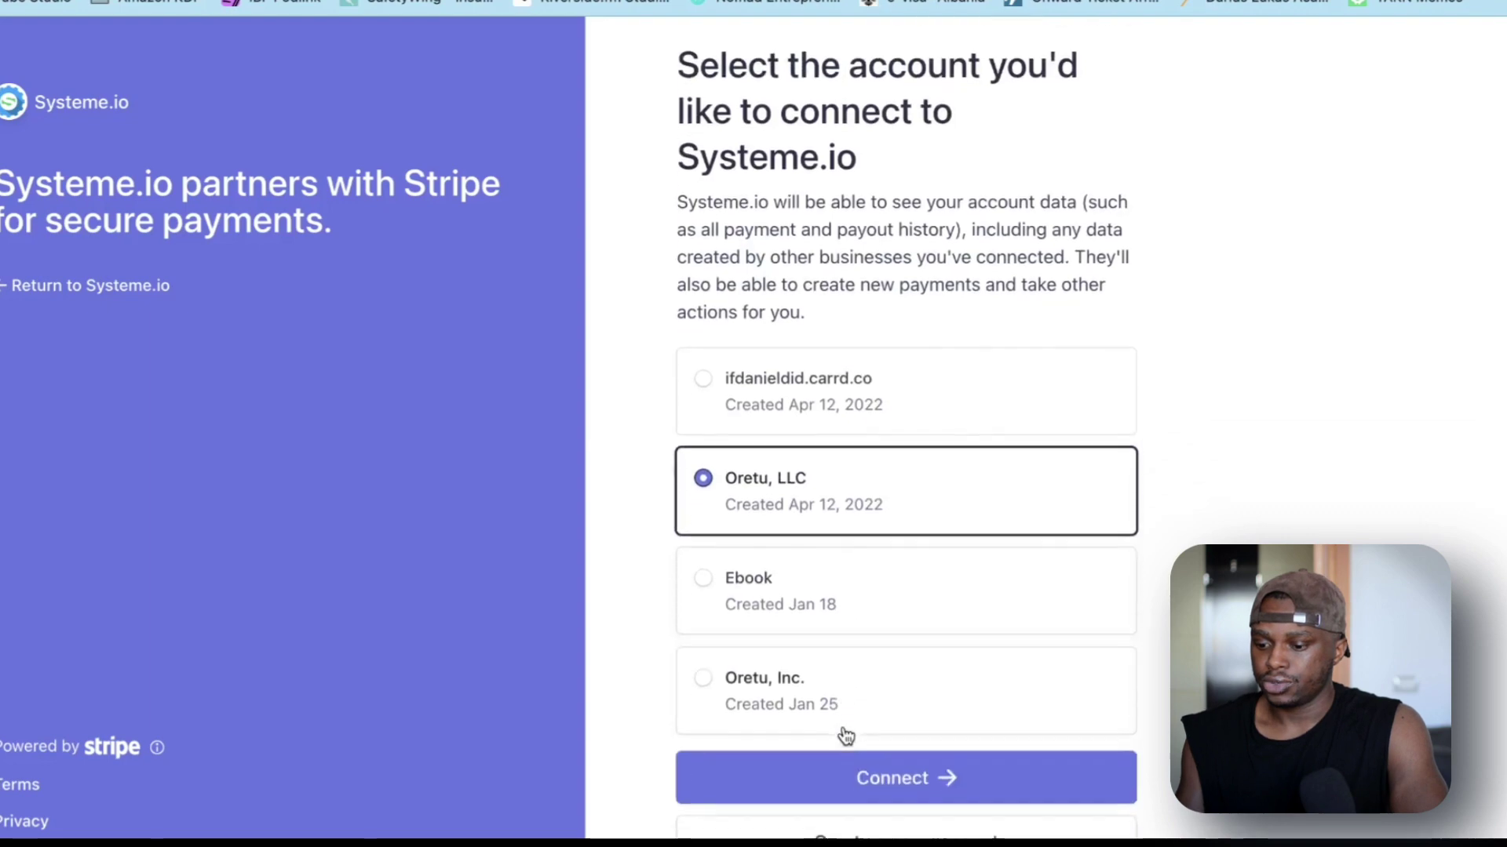
click(913, 785)
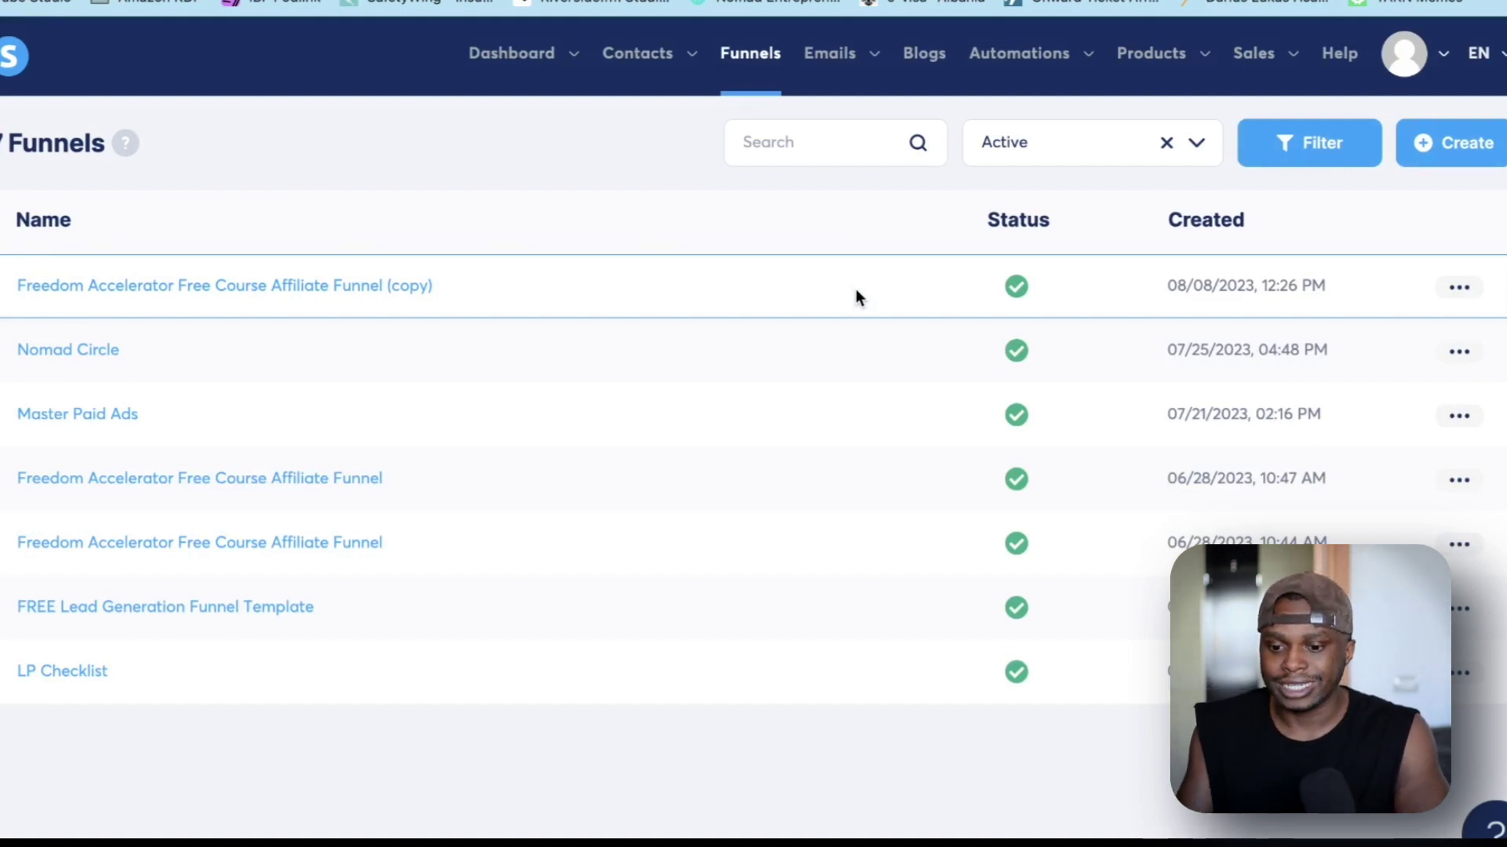
Back in the funnel, choose Digital product for the upsell and list the resource types
click(90, 609)
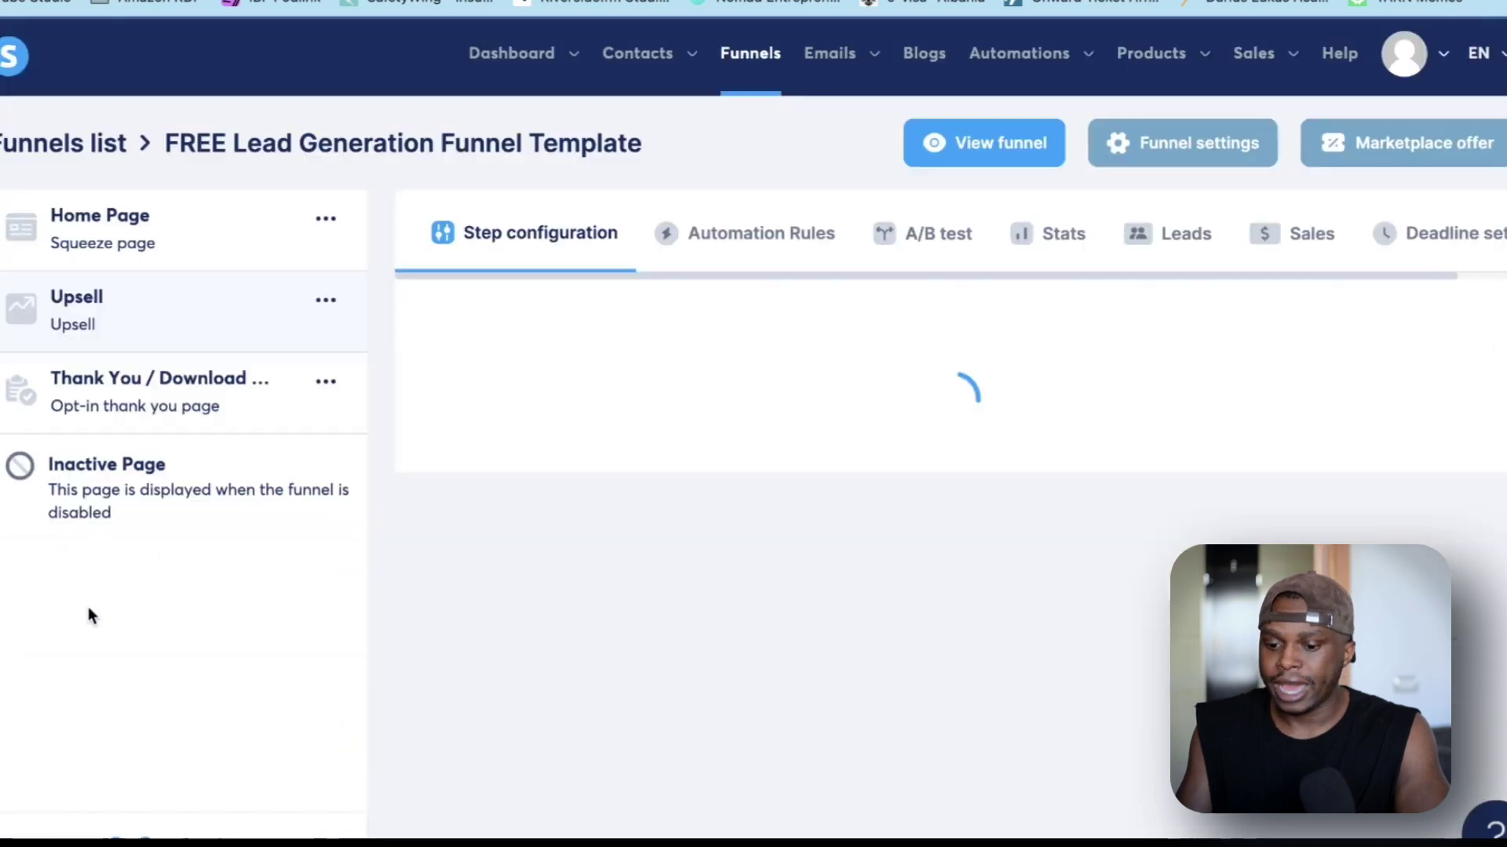
scroll(656, 741, down, 1)
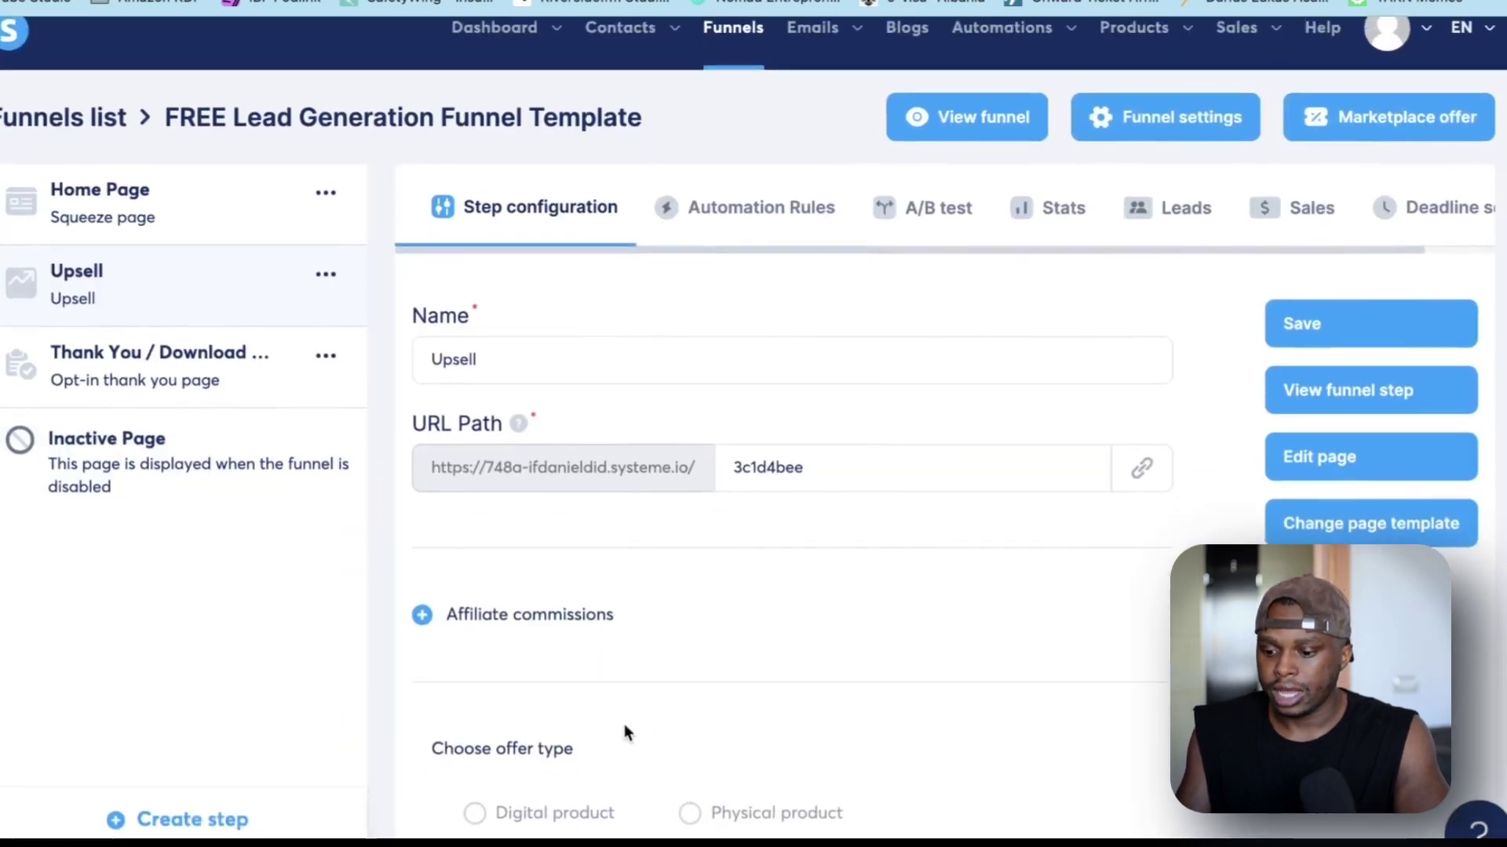
click(523, 830)
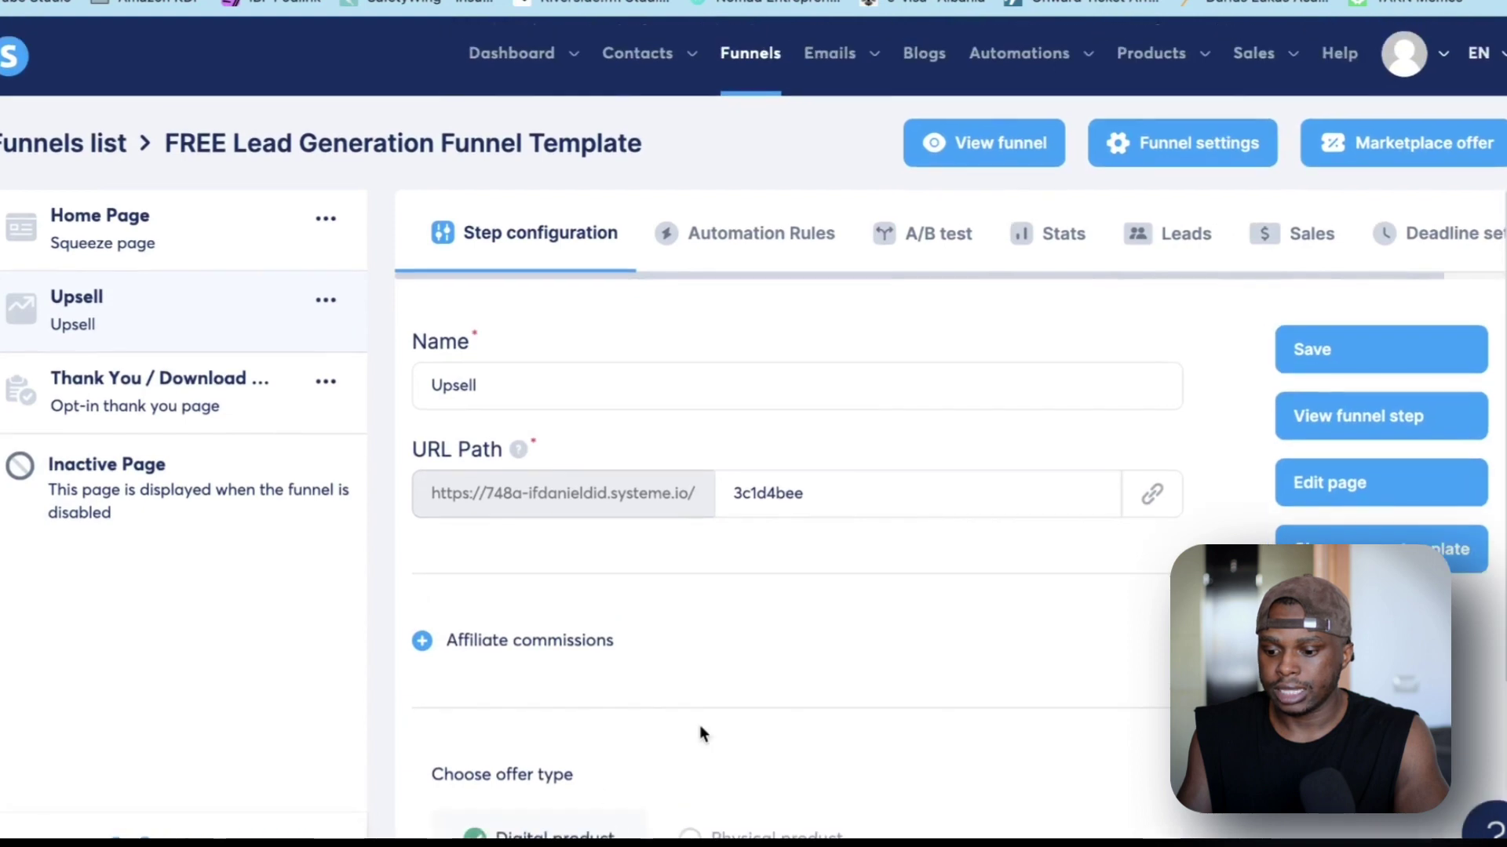
scroll(699, 725, down, 3)
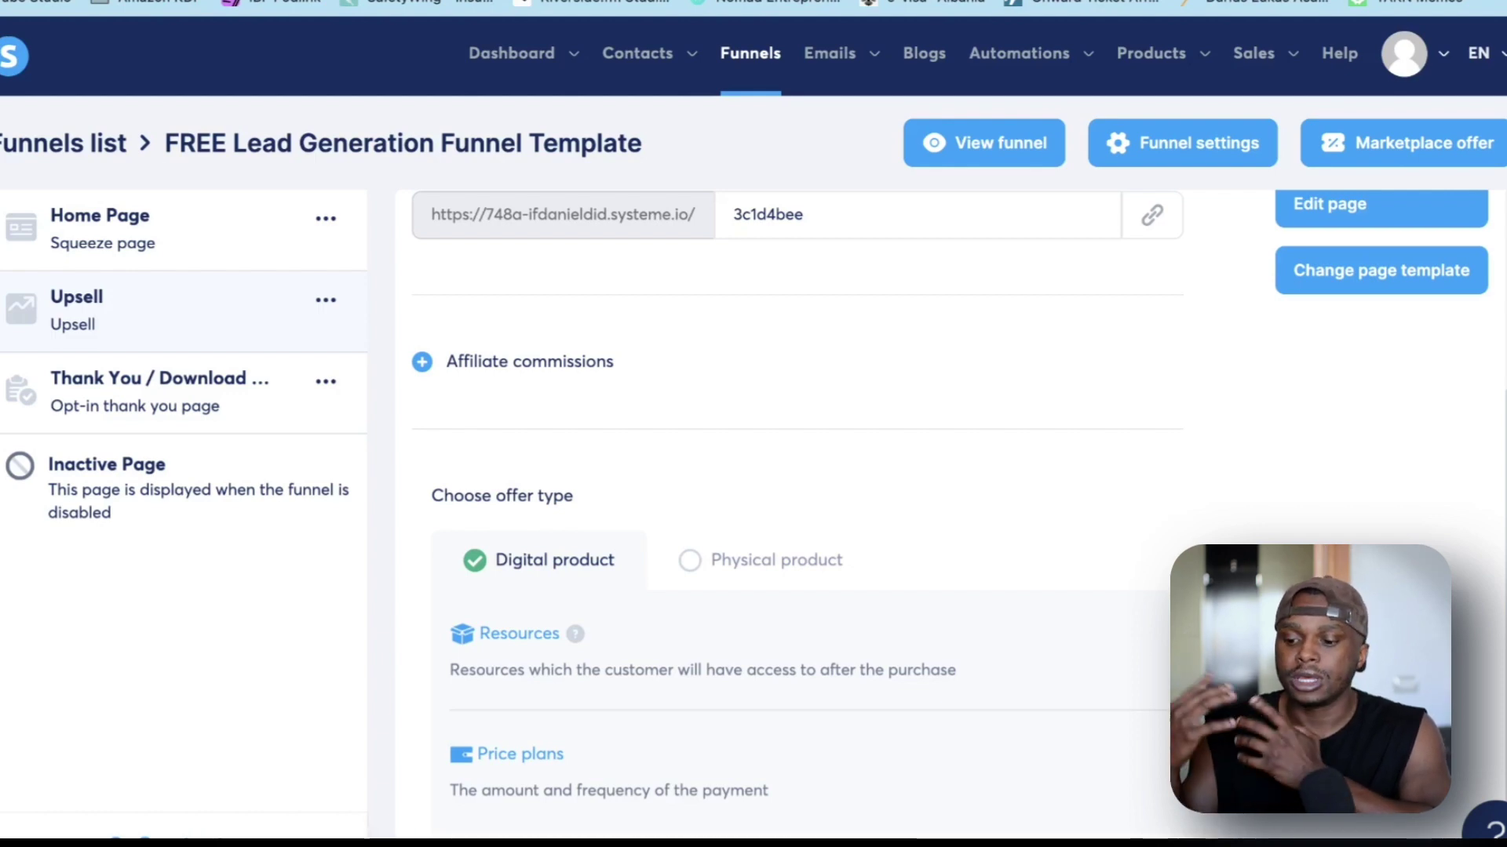
scroll(1059, 631, down, 1)
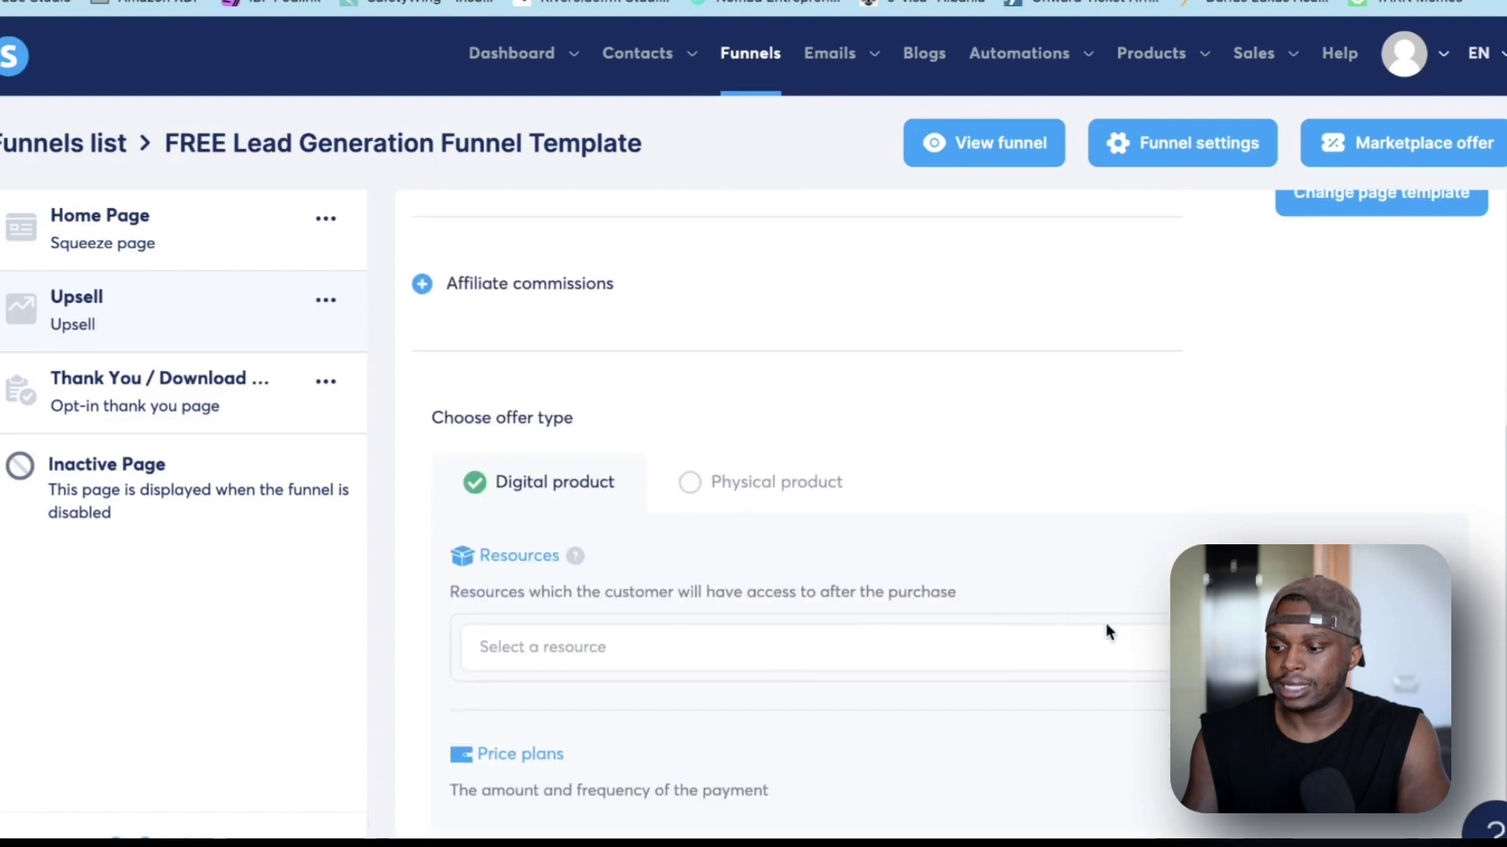
click(871, 639)
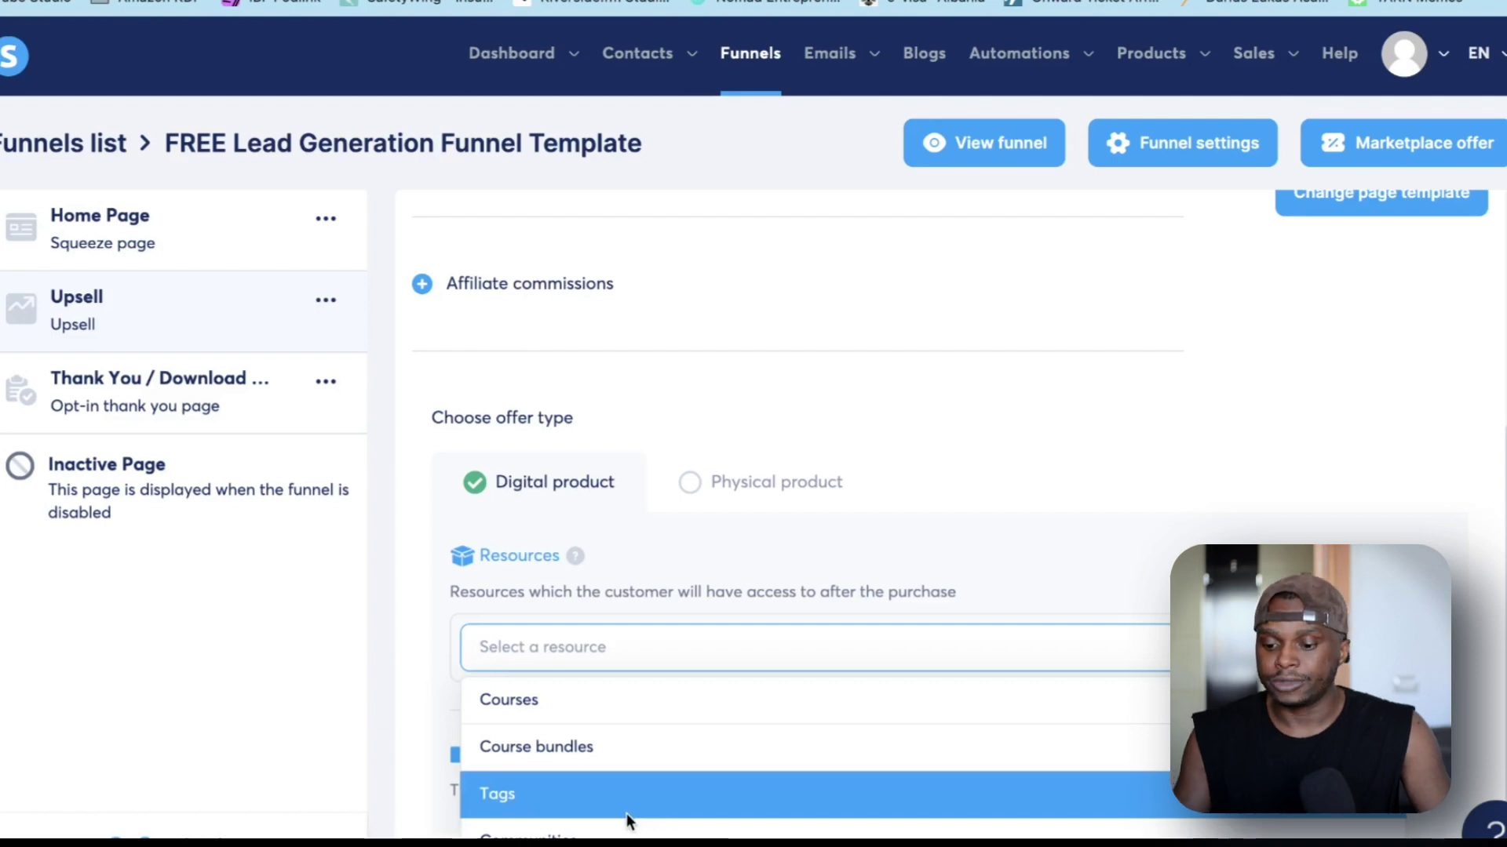
Grant buyers the LP Checklist tag as the upsell's resource
click(634, 802)
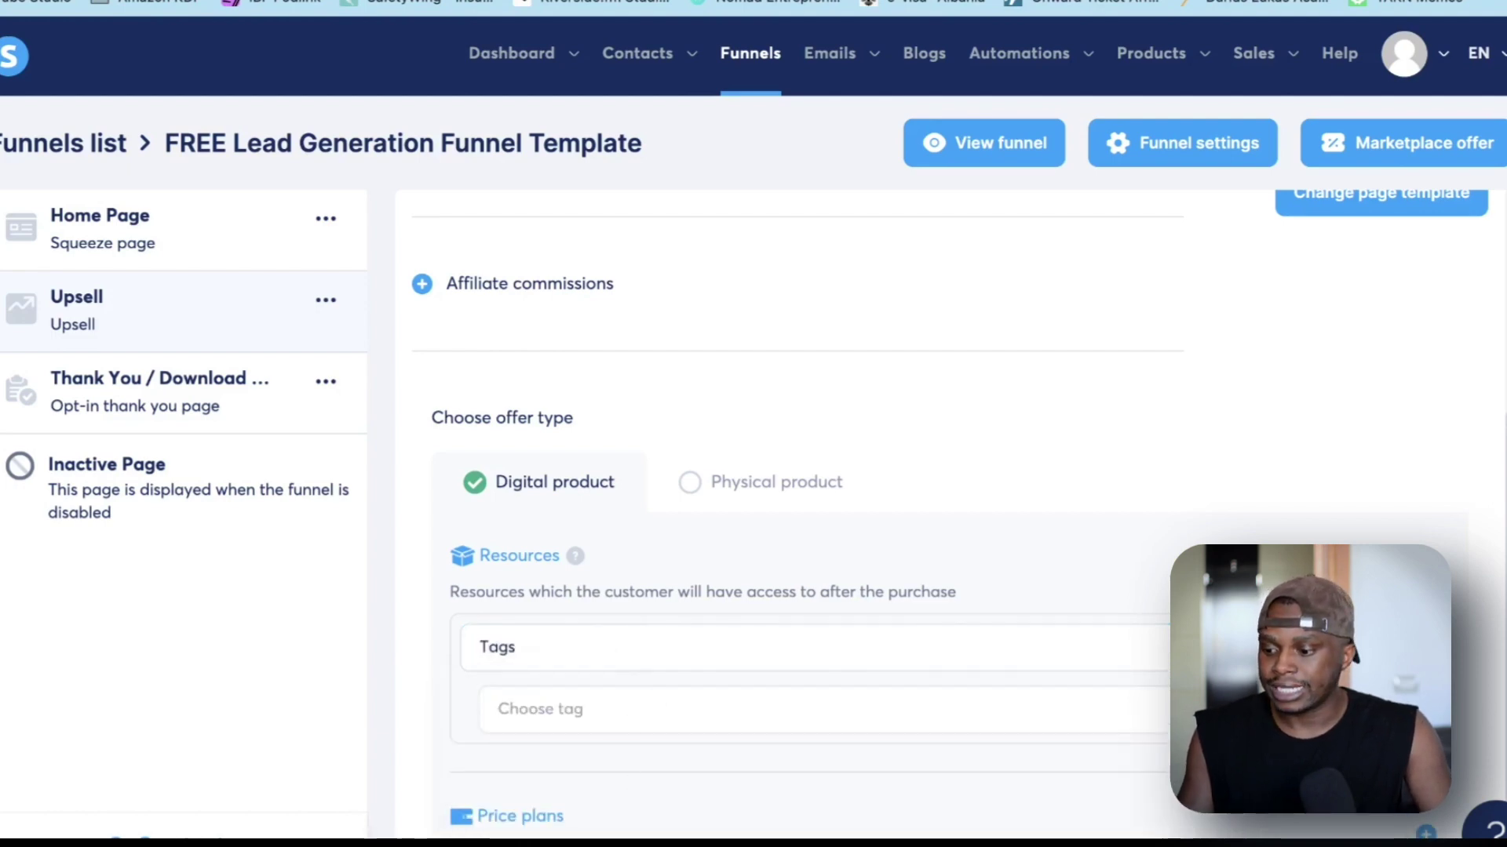
click(621, 722)
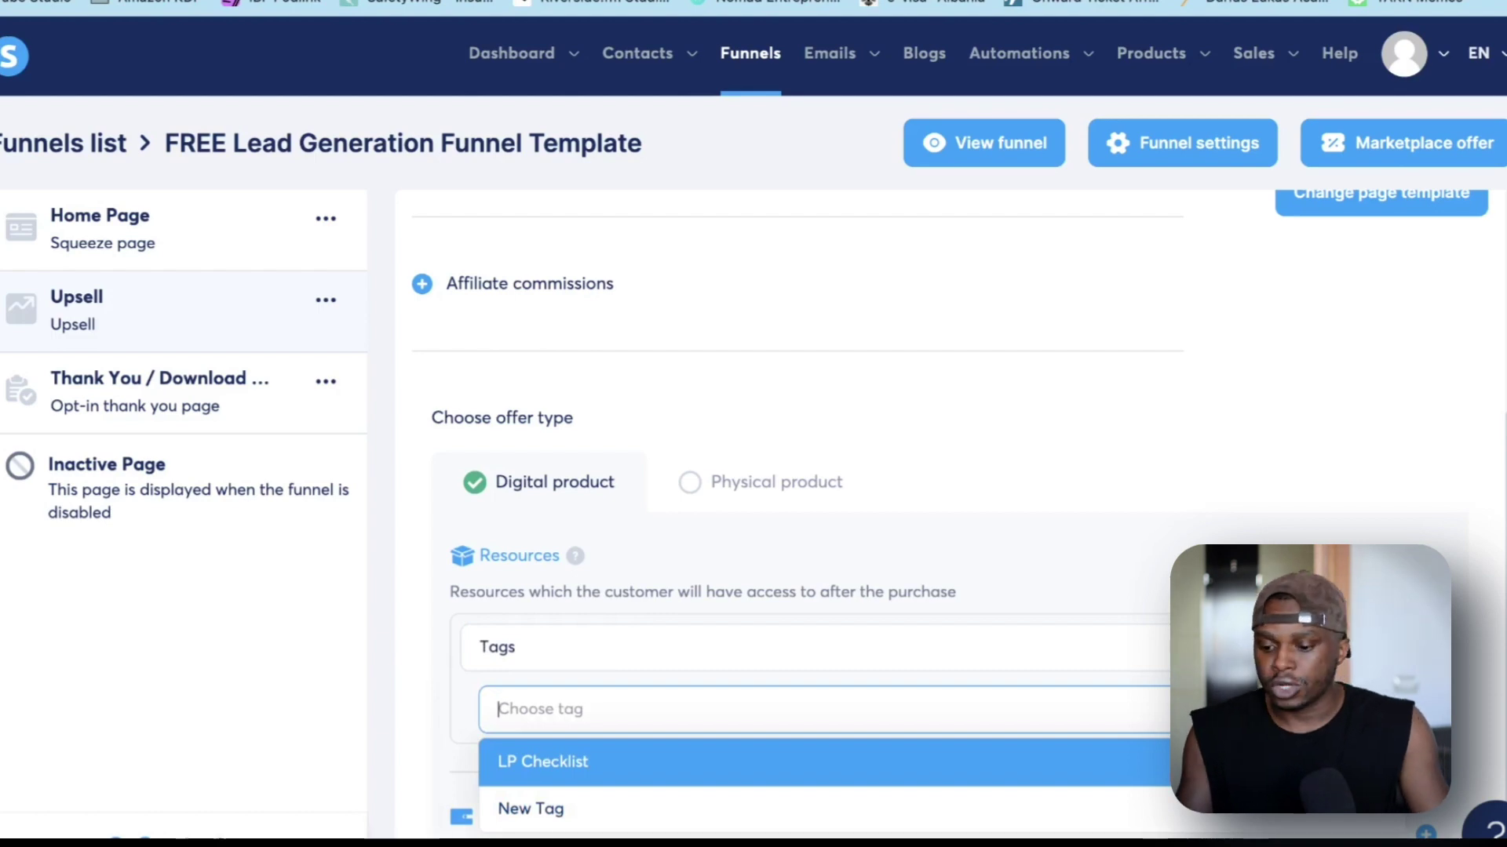
click(605, 768)
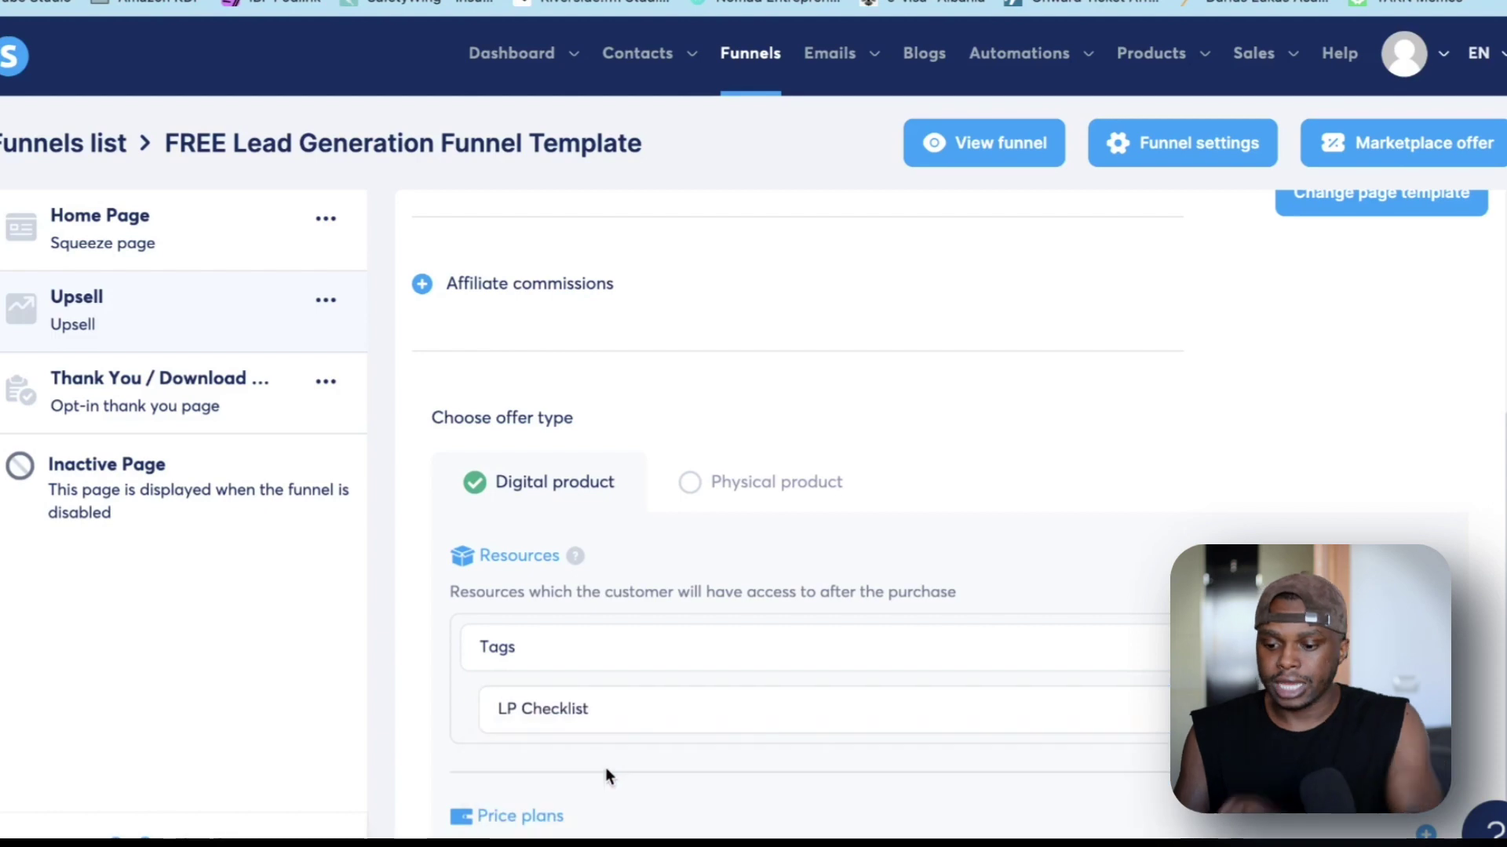
scroll(731, 780, down, 1)
Add a price plan to the upsell with the One-time payment plan type
click(1426, 773)
scroll(948, 671, down, 5)
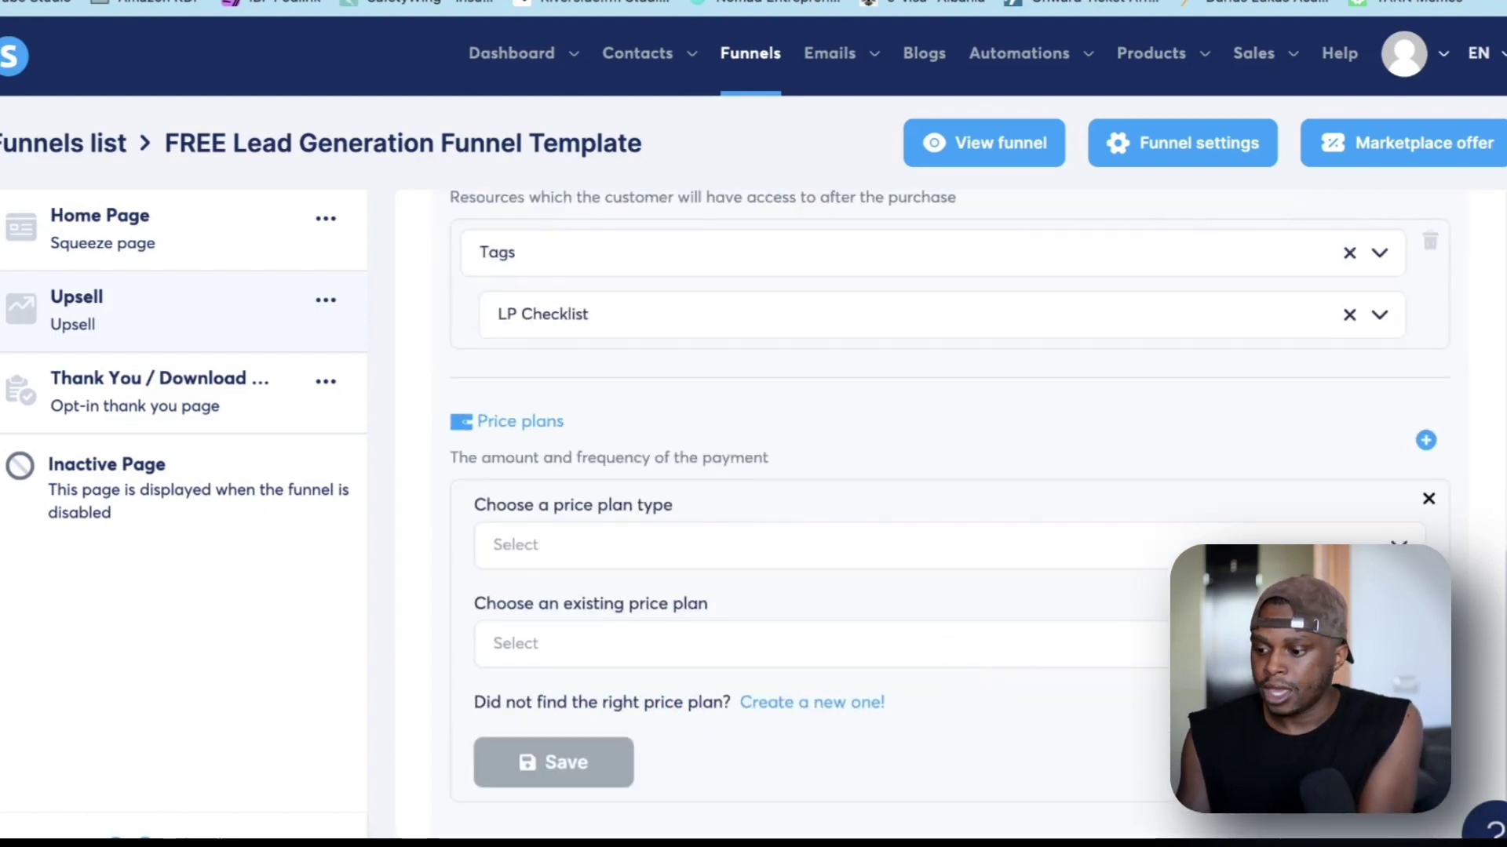
scroll(729, 457, up, 15)
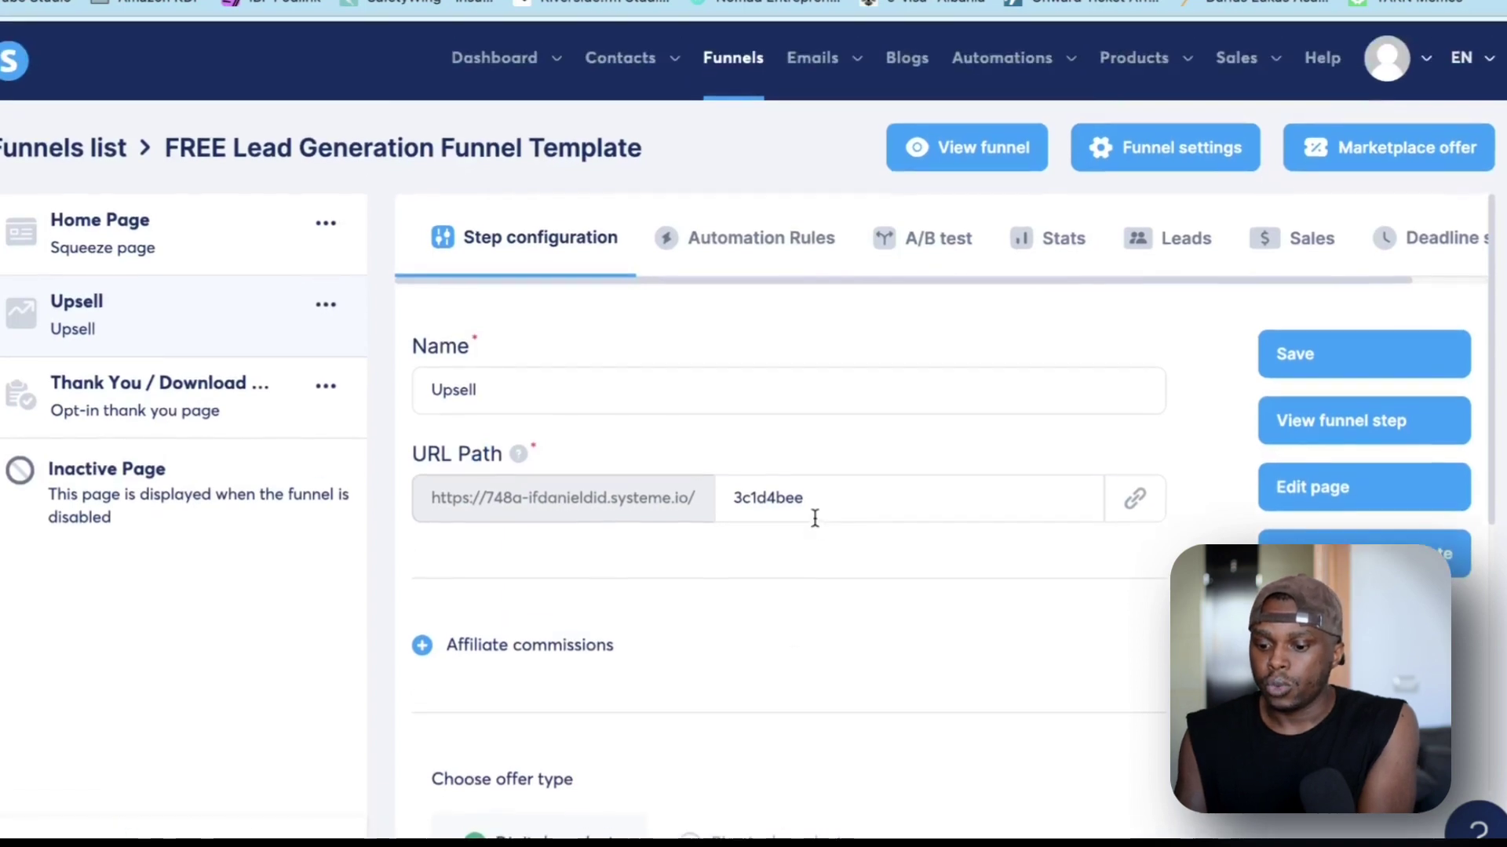
scroll(745, 549, down, 4)
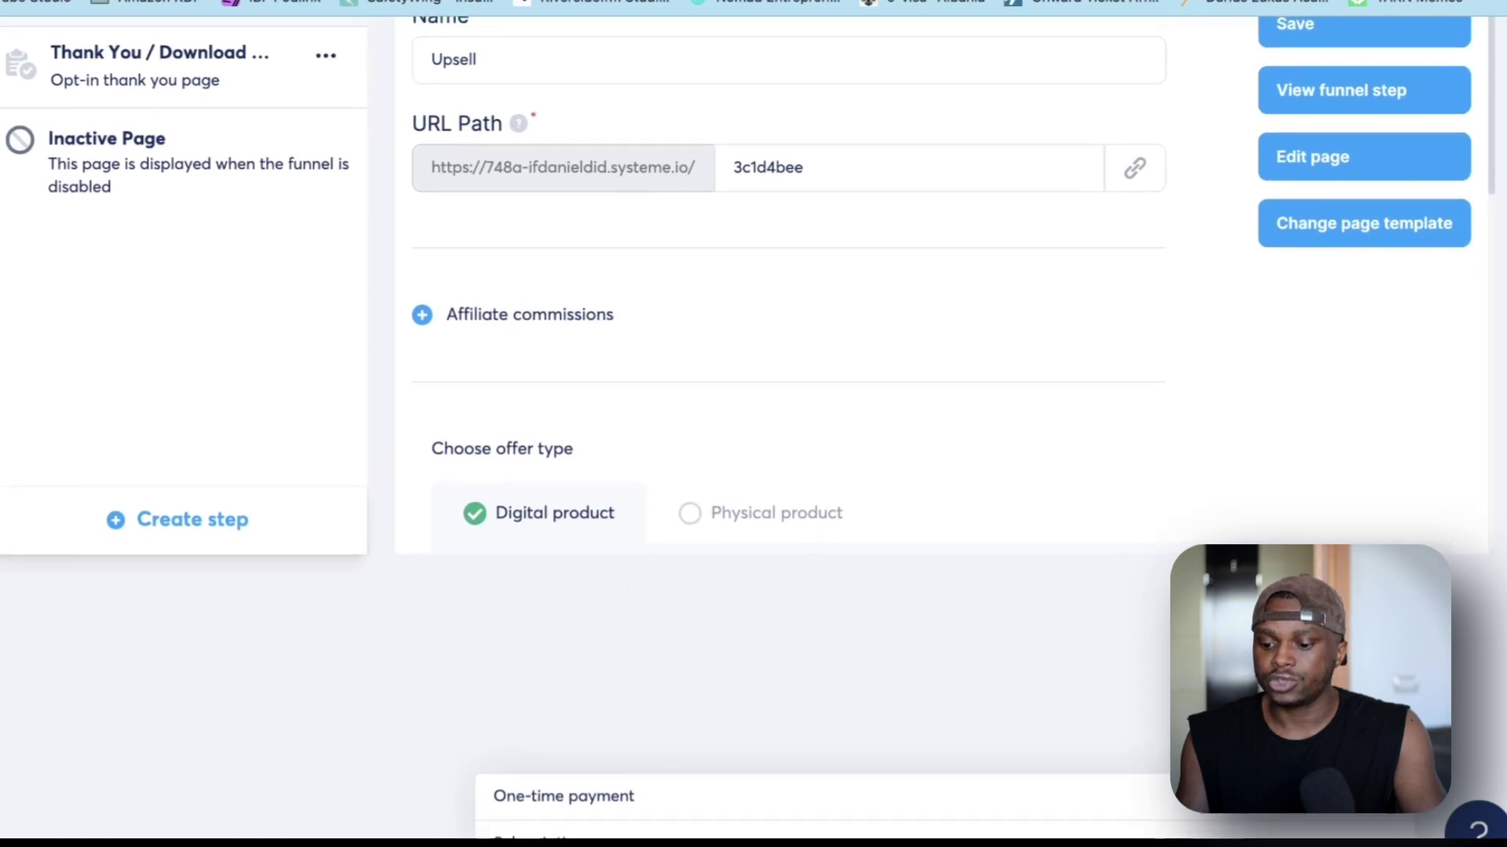
click(642, 794)
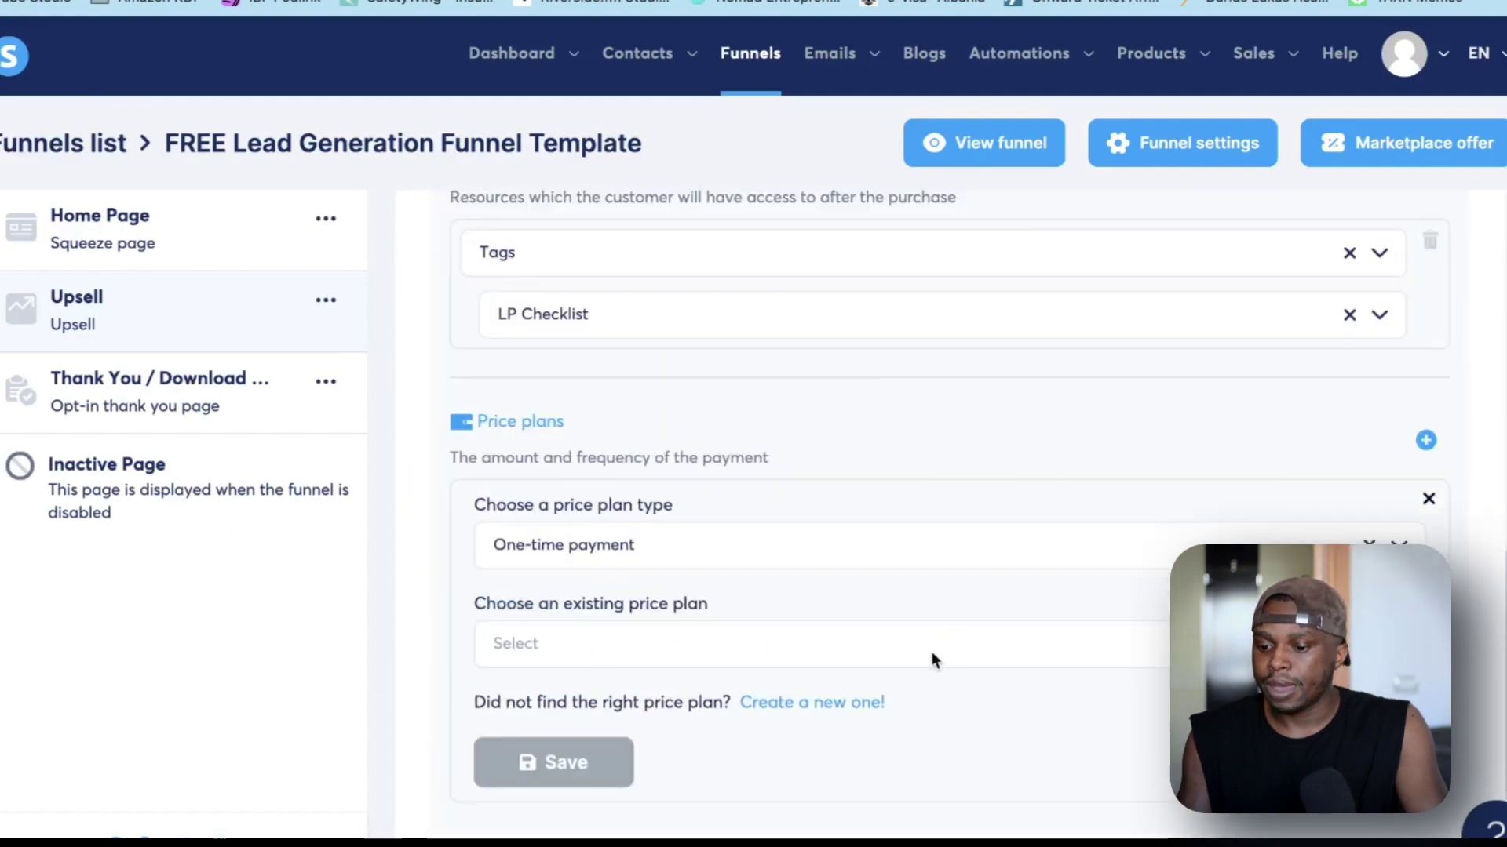
click(854, 645)
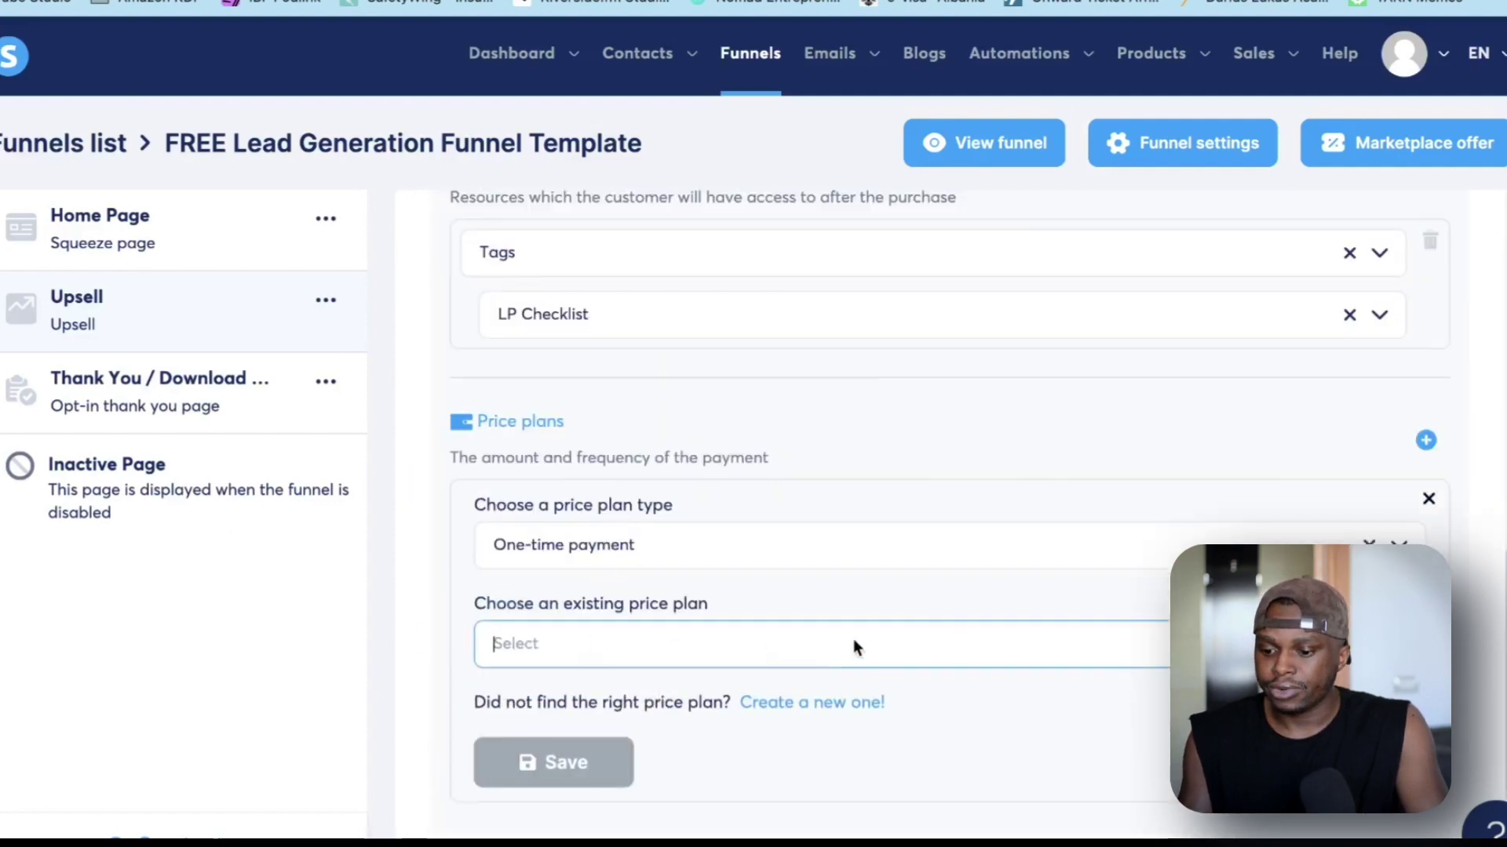
Create a new price plan named 'Upsell 1' in both the order-form and dashboard name fields
click(834, 707)
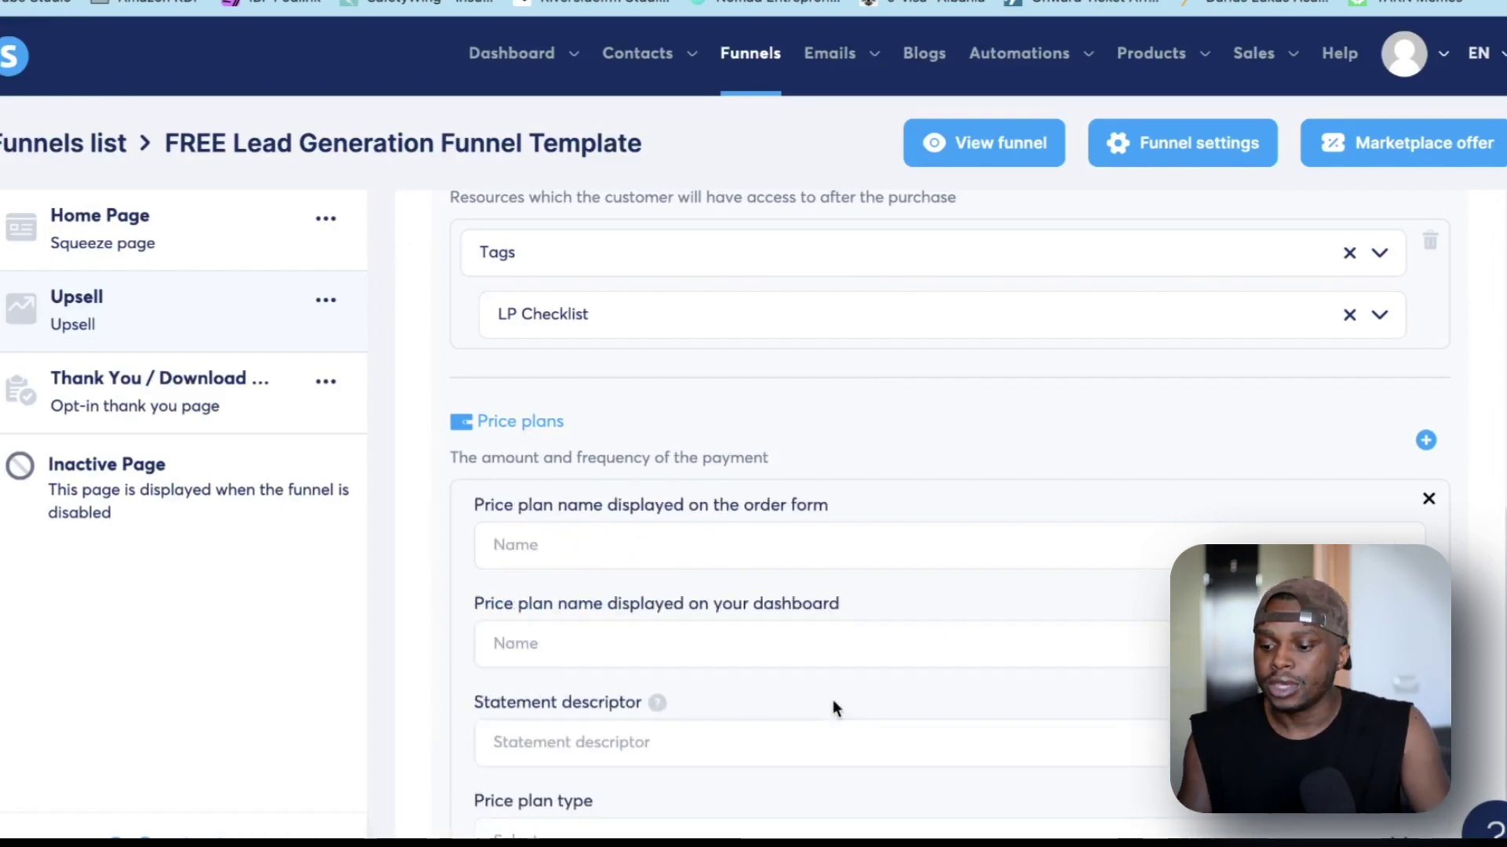
scroll(700, 698, down, 2)
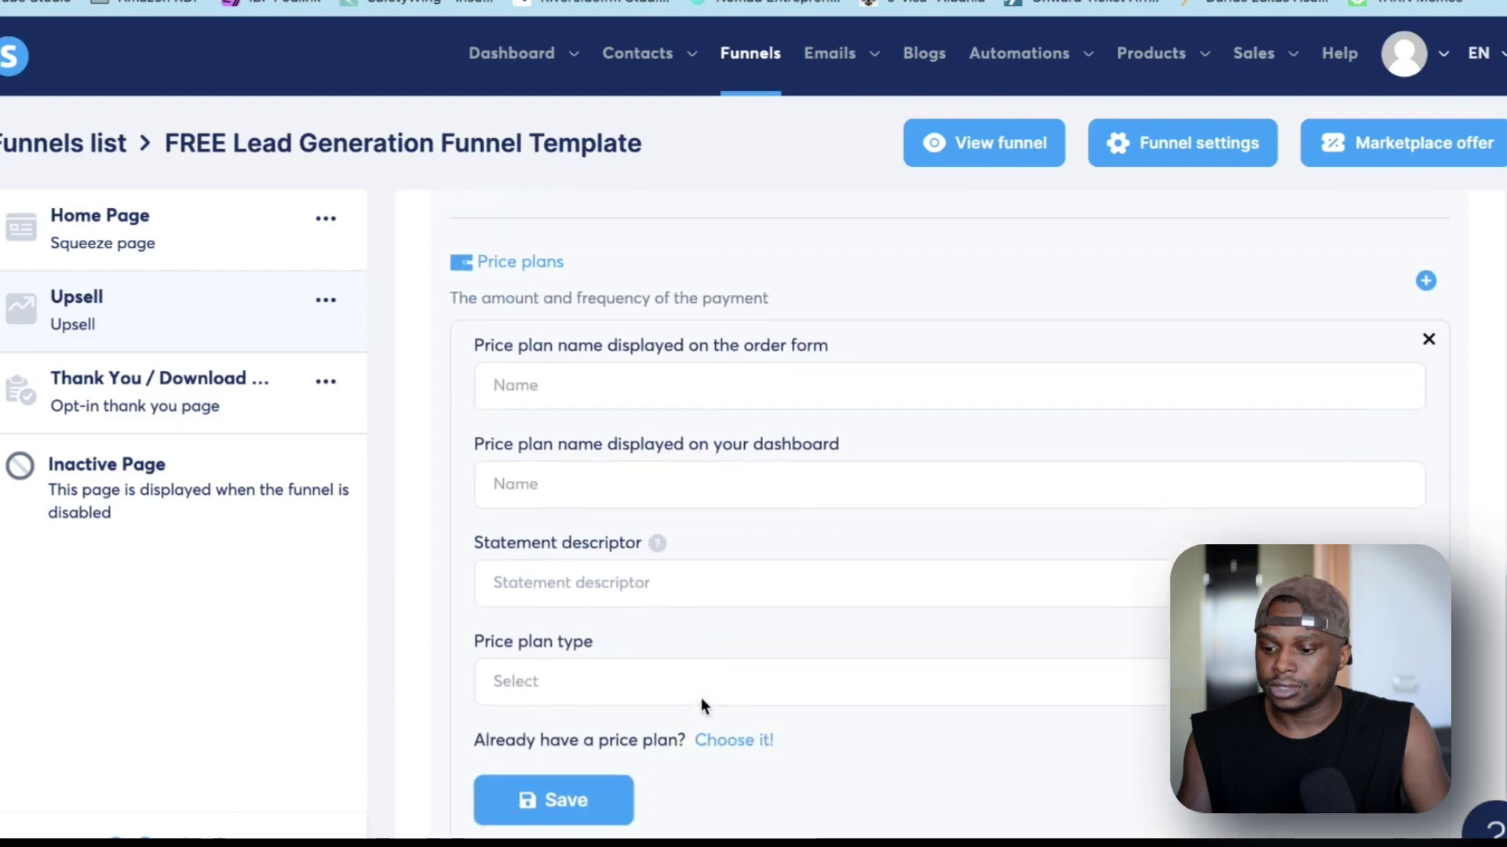
click(664, 386)
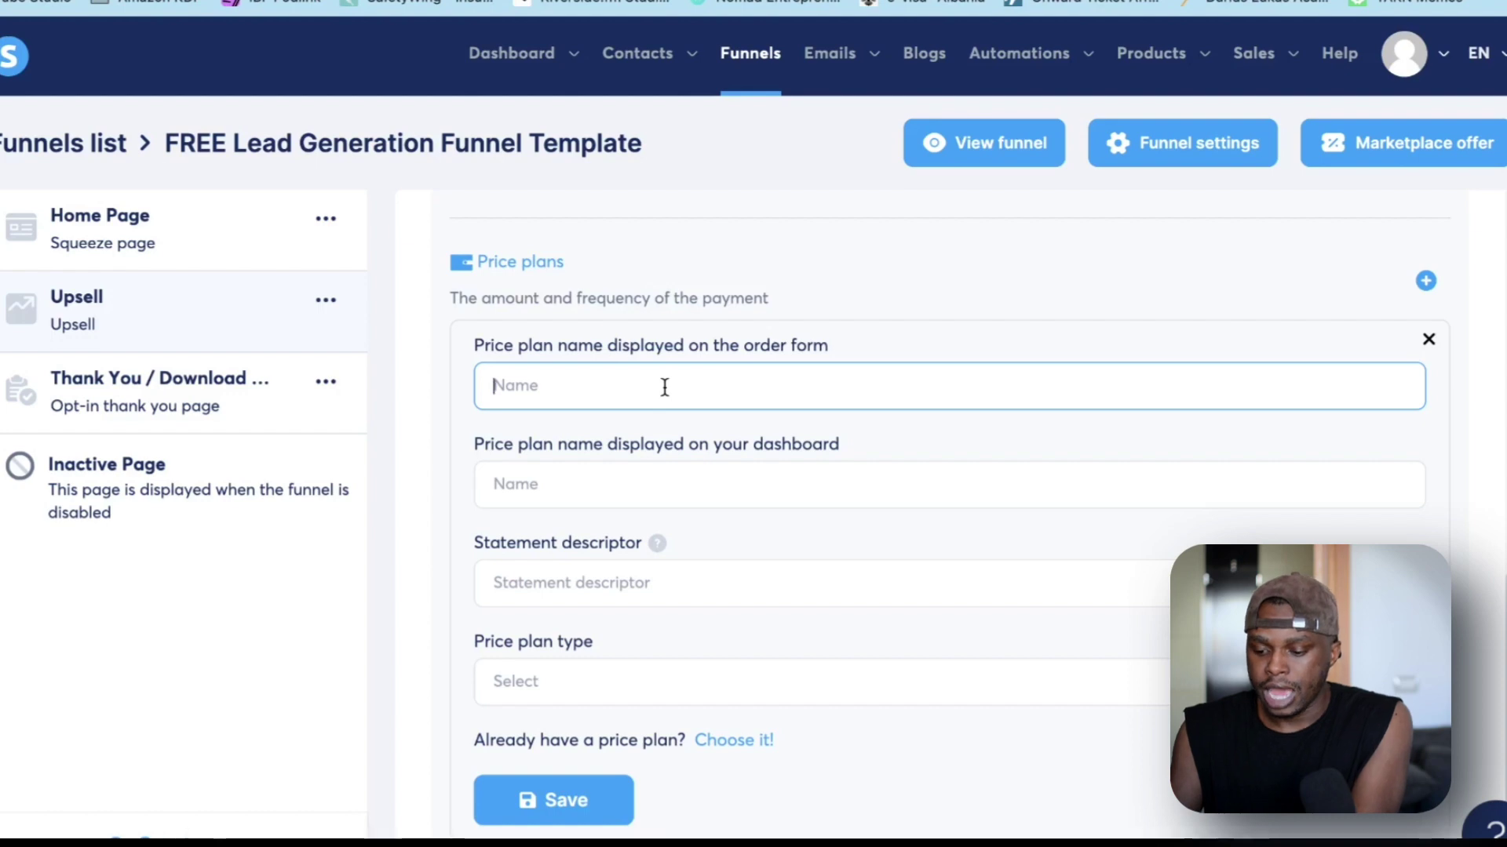
text(Upsel)
key(BackSpace)
key(BackSpace)
key(BackSpace)
key(BackSpace)
text(pe)
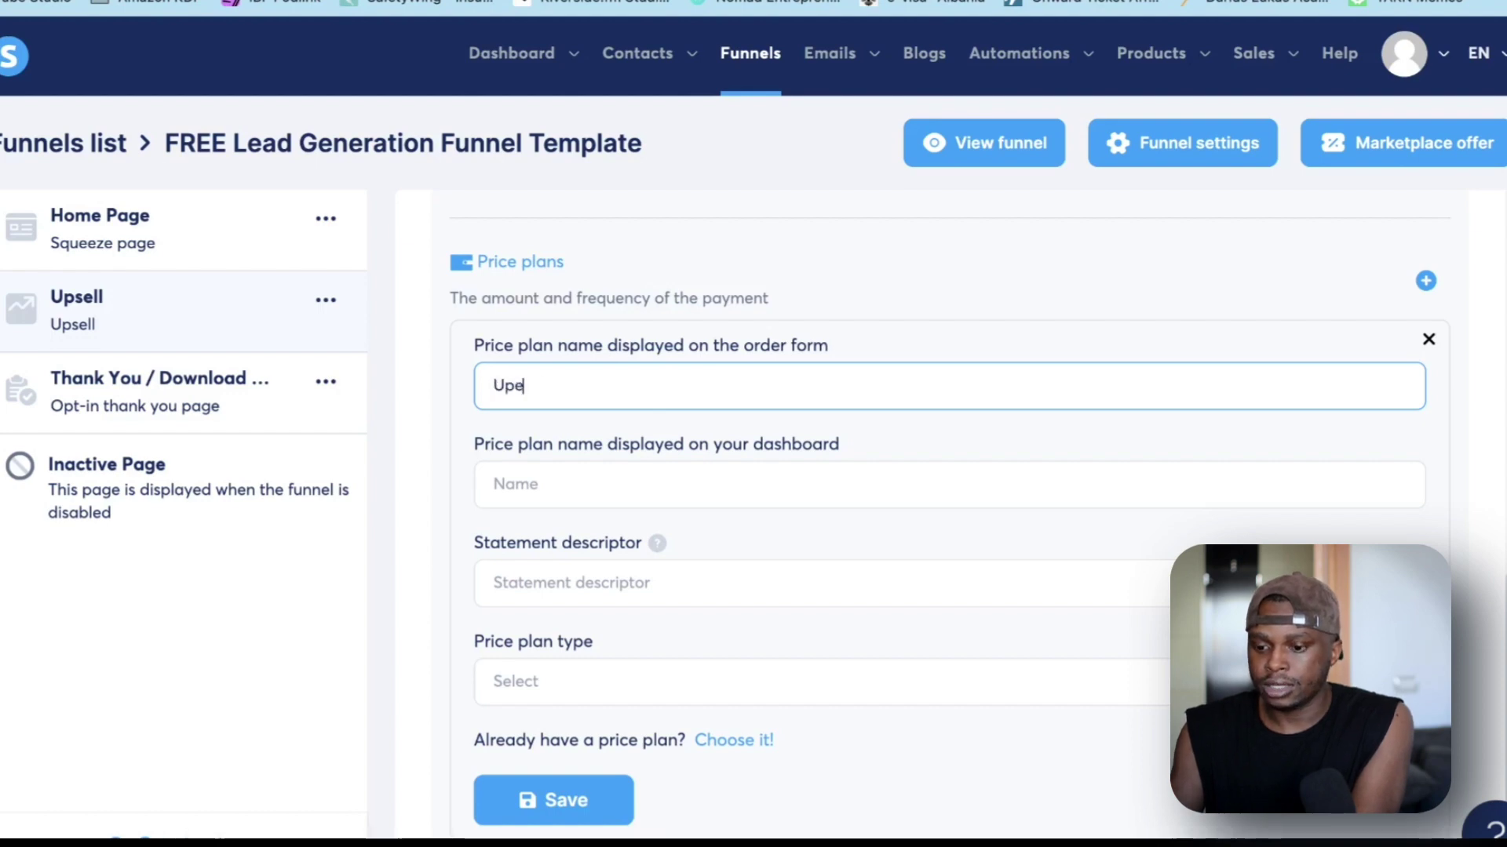
click(702, 477)
text(Up)
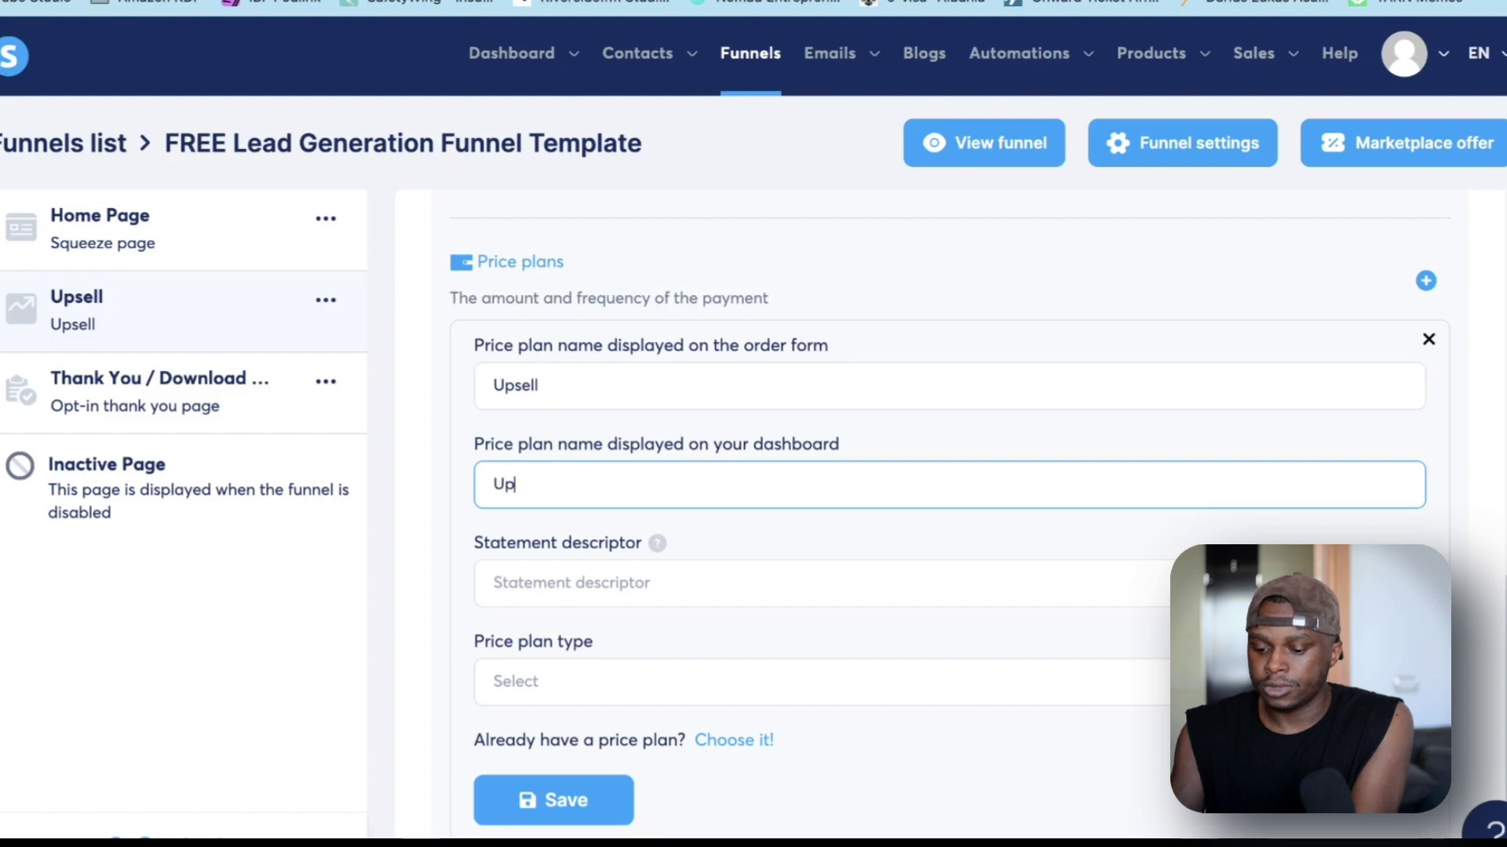
text(sell 1)
click(550, 385)
text(1)
Set the descriptor to 'test upsell', plan type to One-time payment, and amount to 27 eur
click(670, 576)
text(Upsell)
key(ctrl+a)
text(test upsell)
click(540, 680)
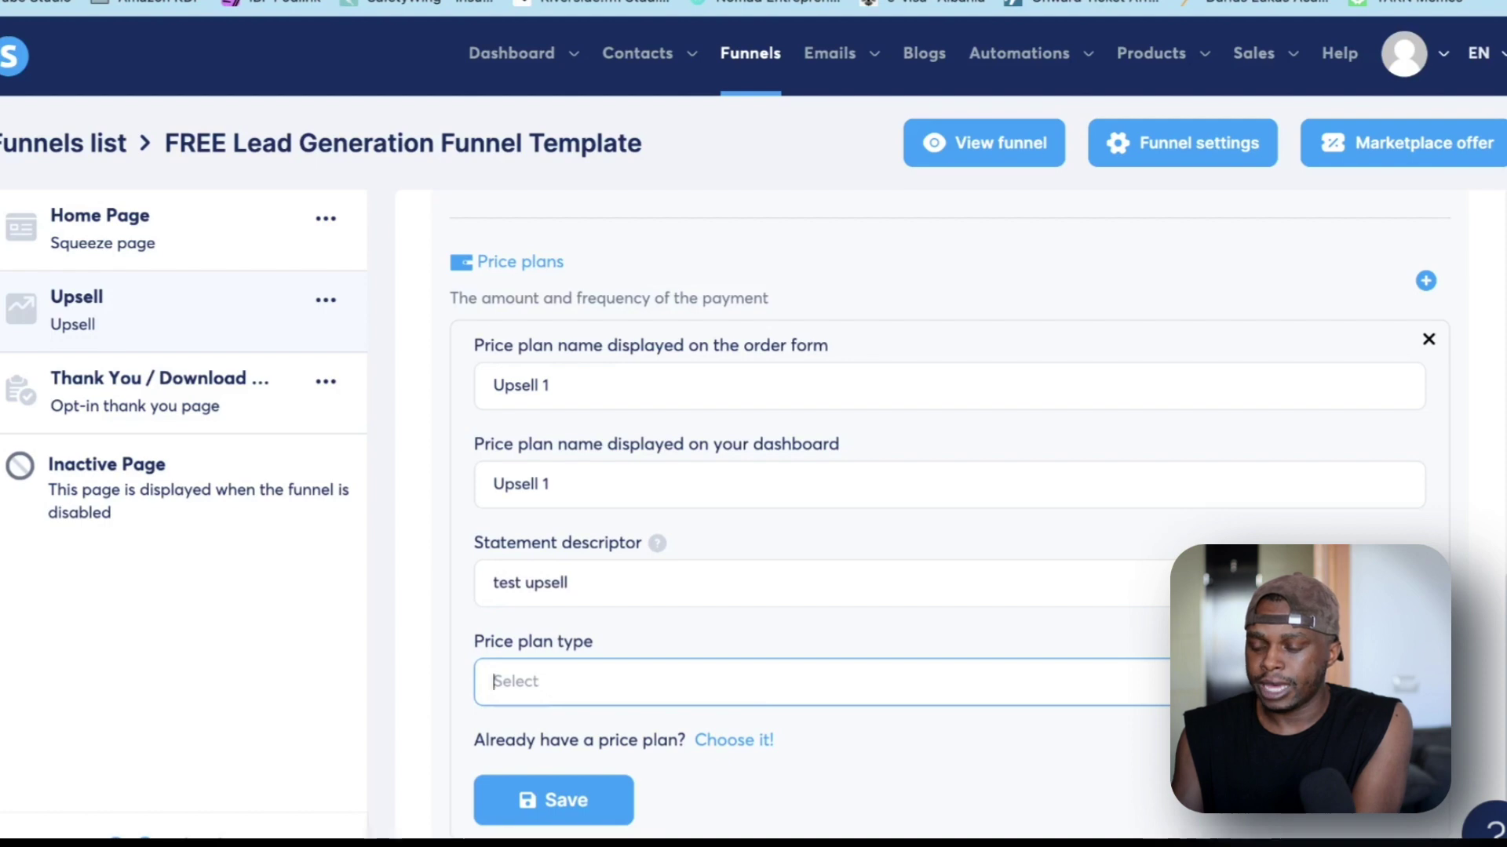
click(612, 733)
scroll(695, 718, down, 2)
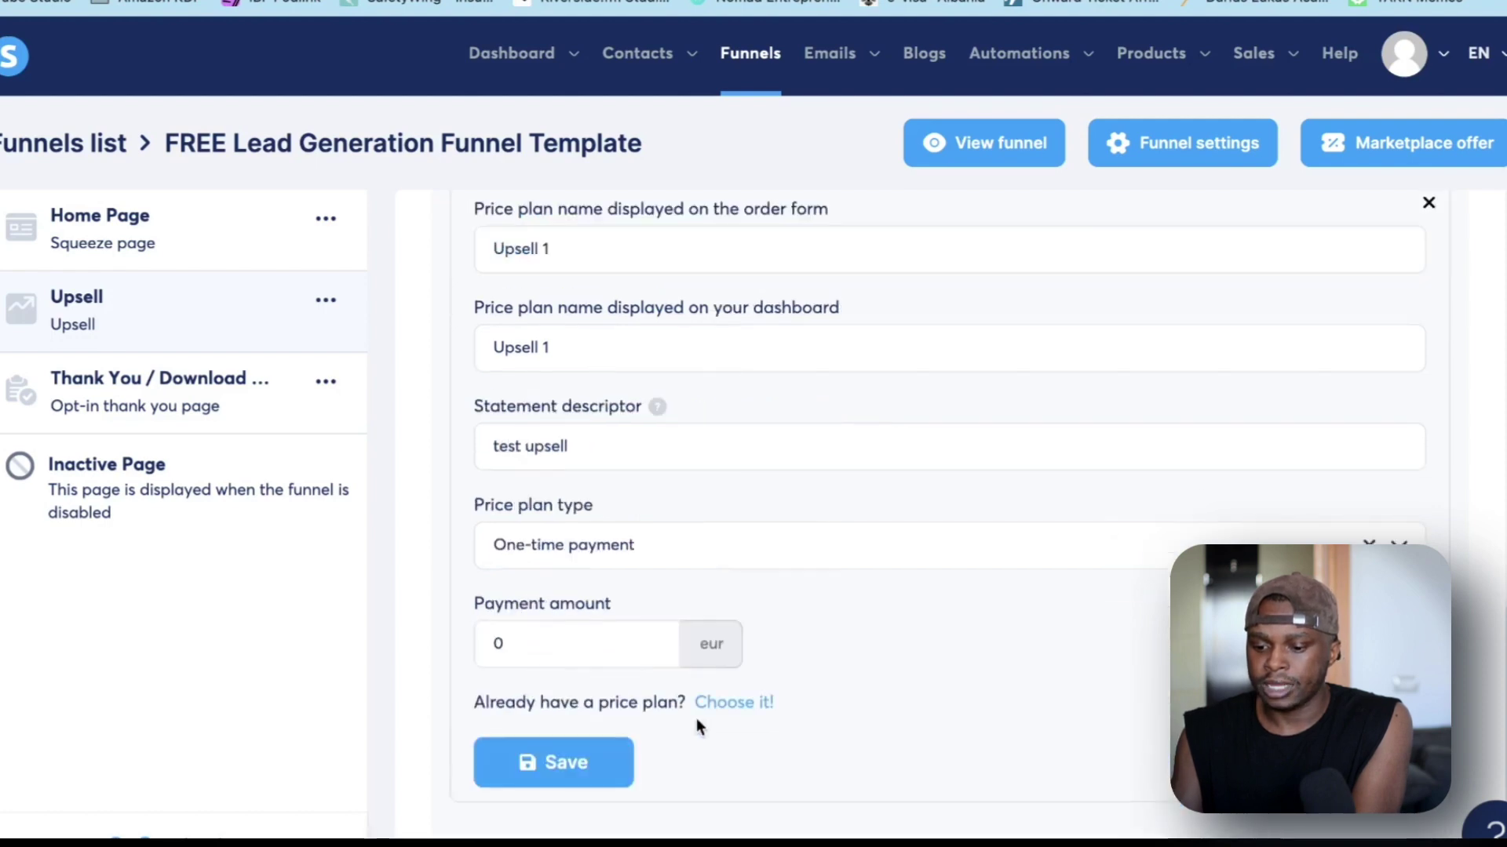
click(544, 628)
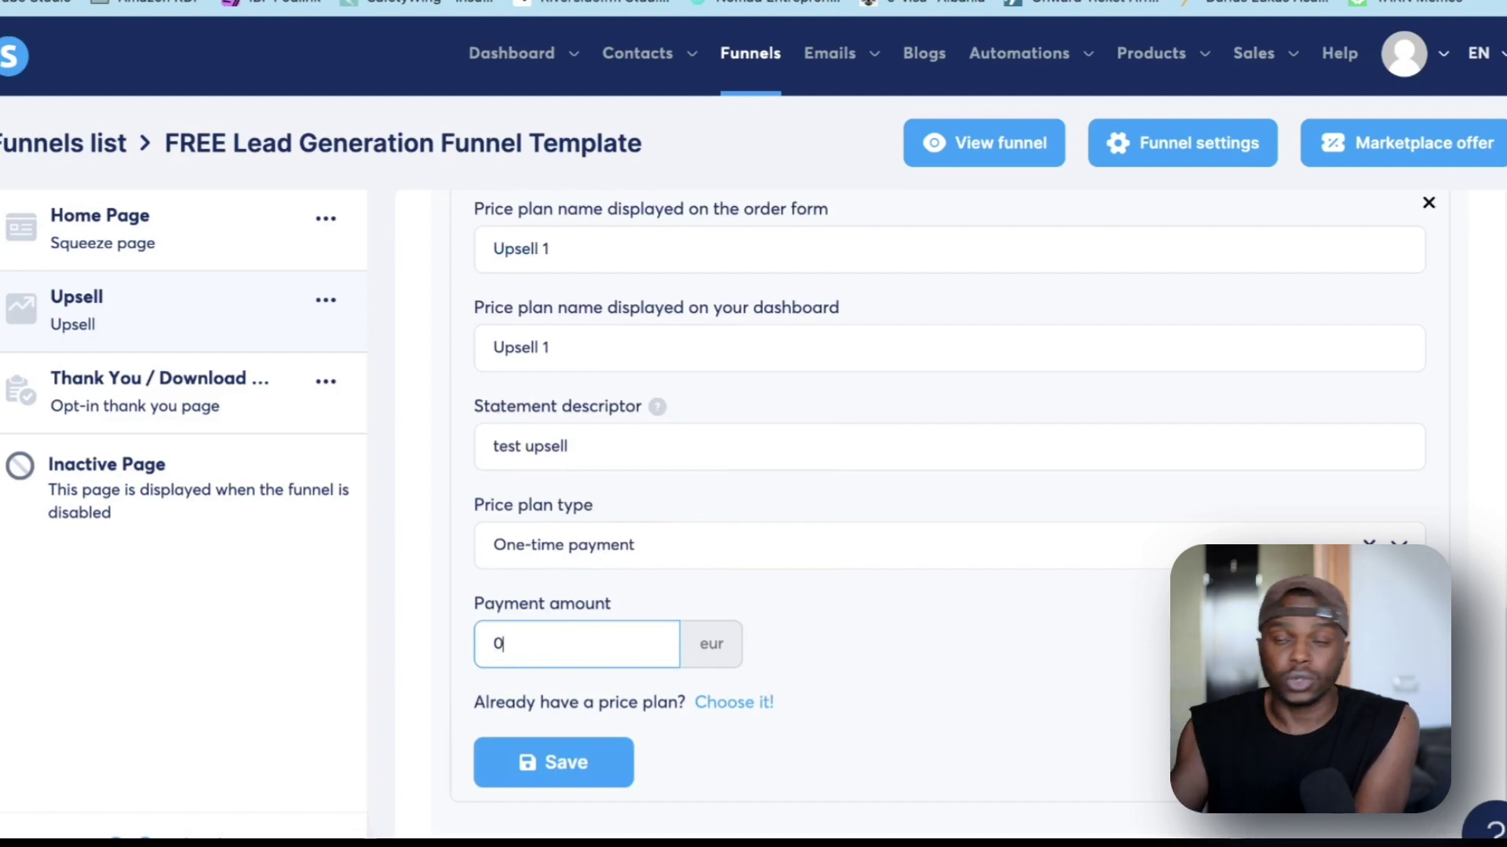
text(27)
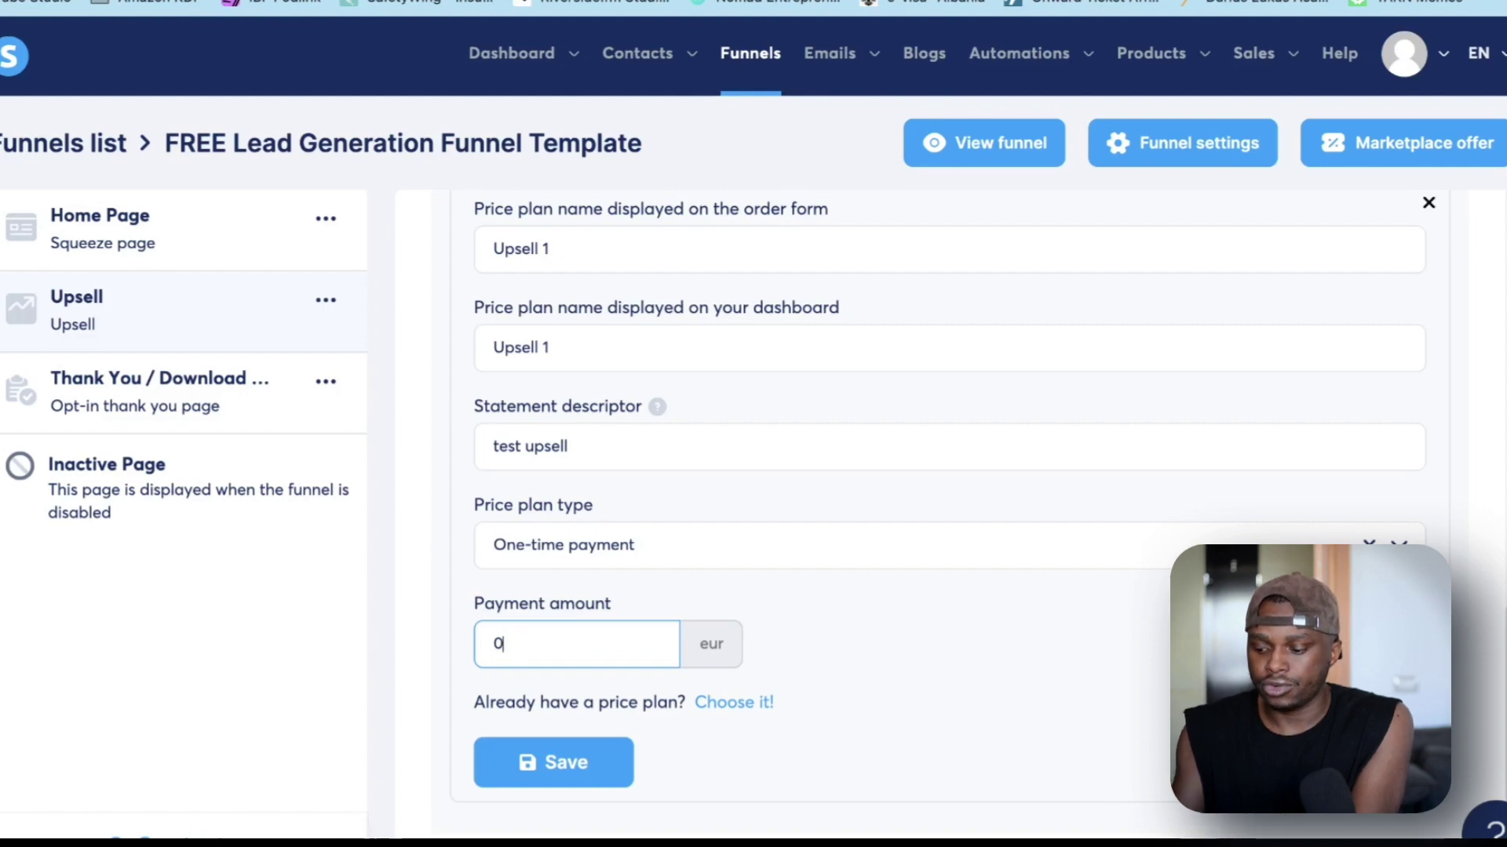
text(2)
key(Delete)
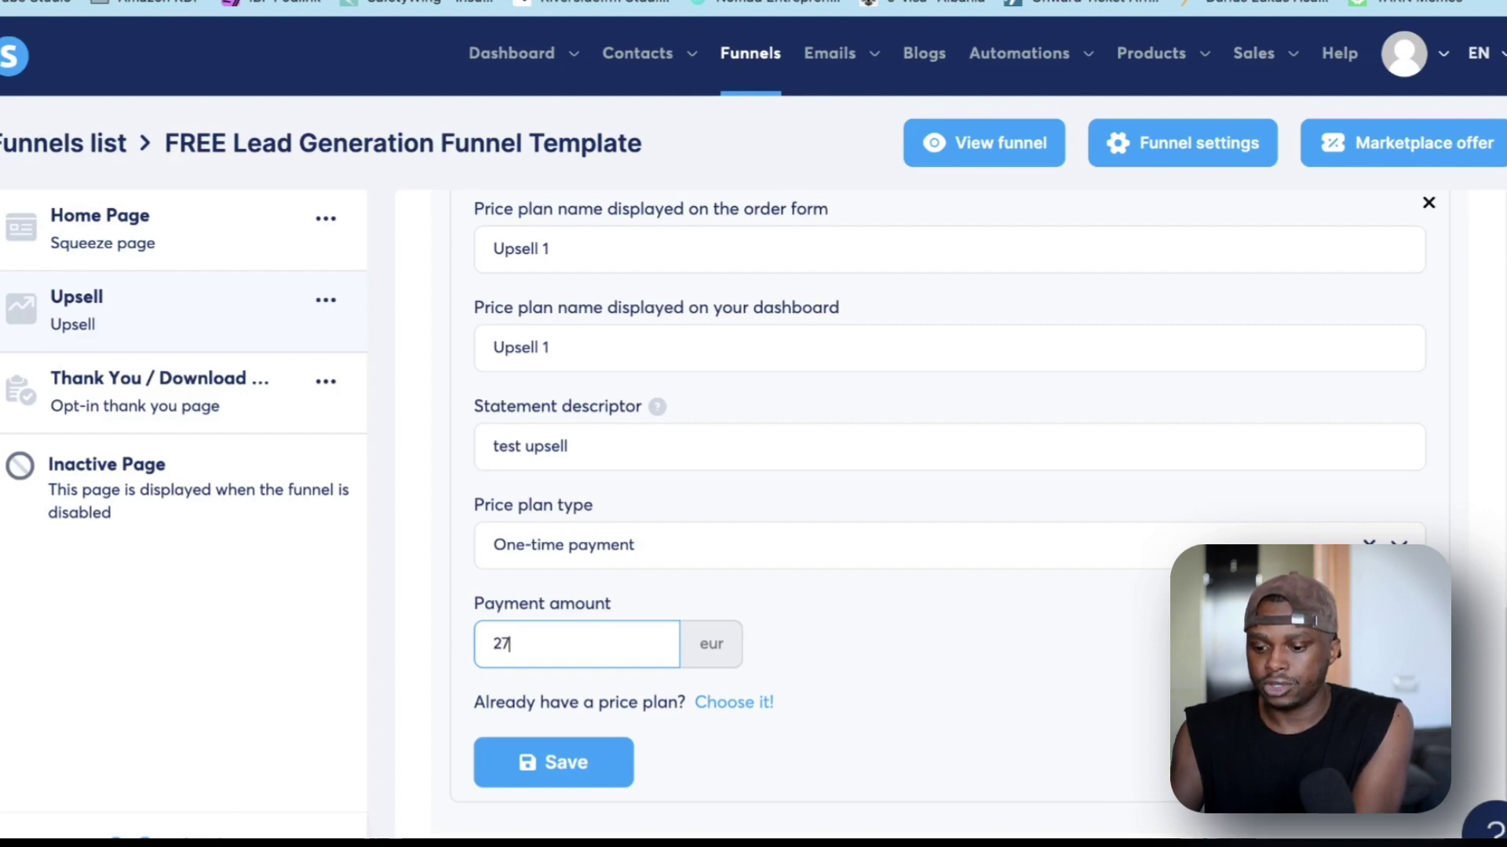
Save the Upsell 1 price plan, then save the Upsell step's settings
click(586, 766)
scroll(587, 766, down, 5)
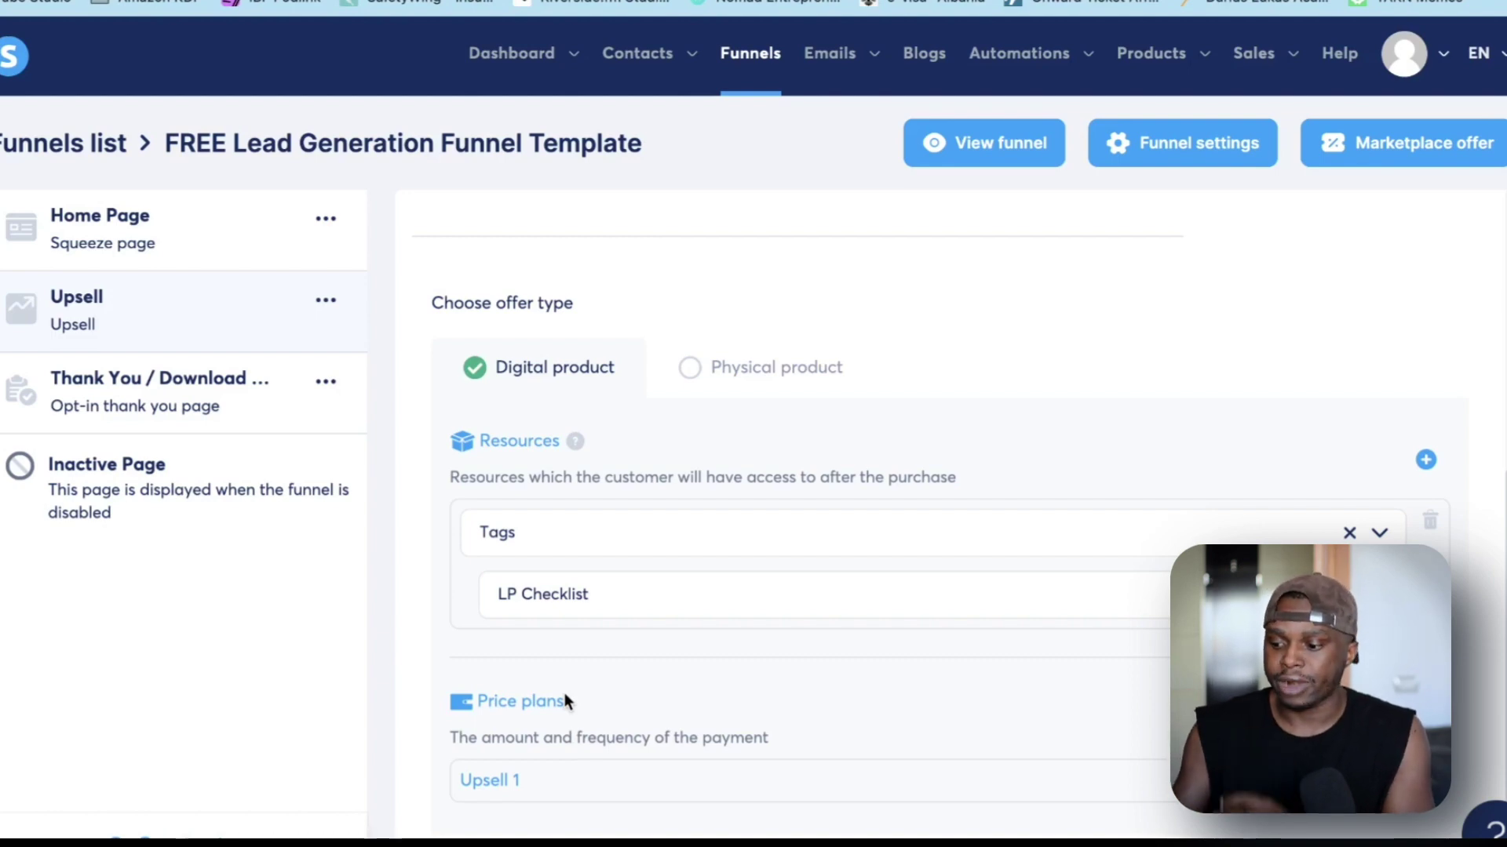
scroll(563, 693, down, 1)
scroll(563, 694, up, 3)
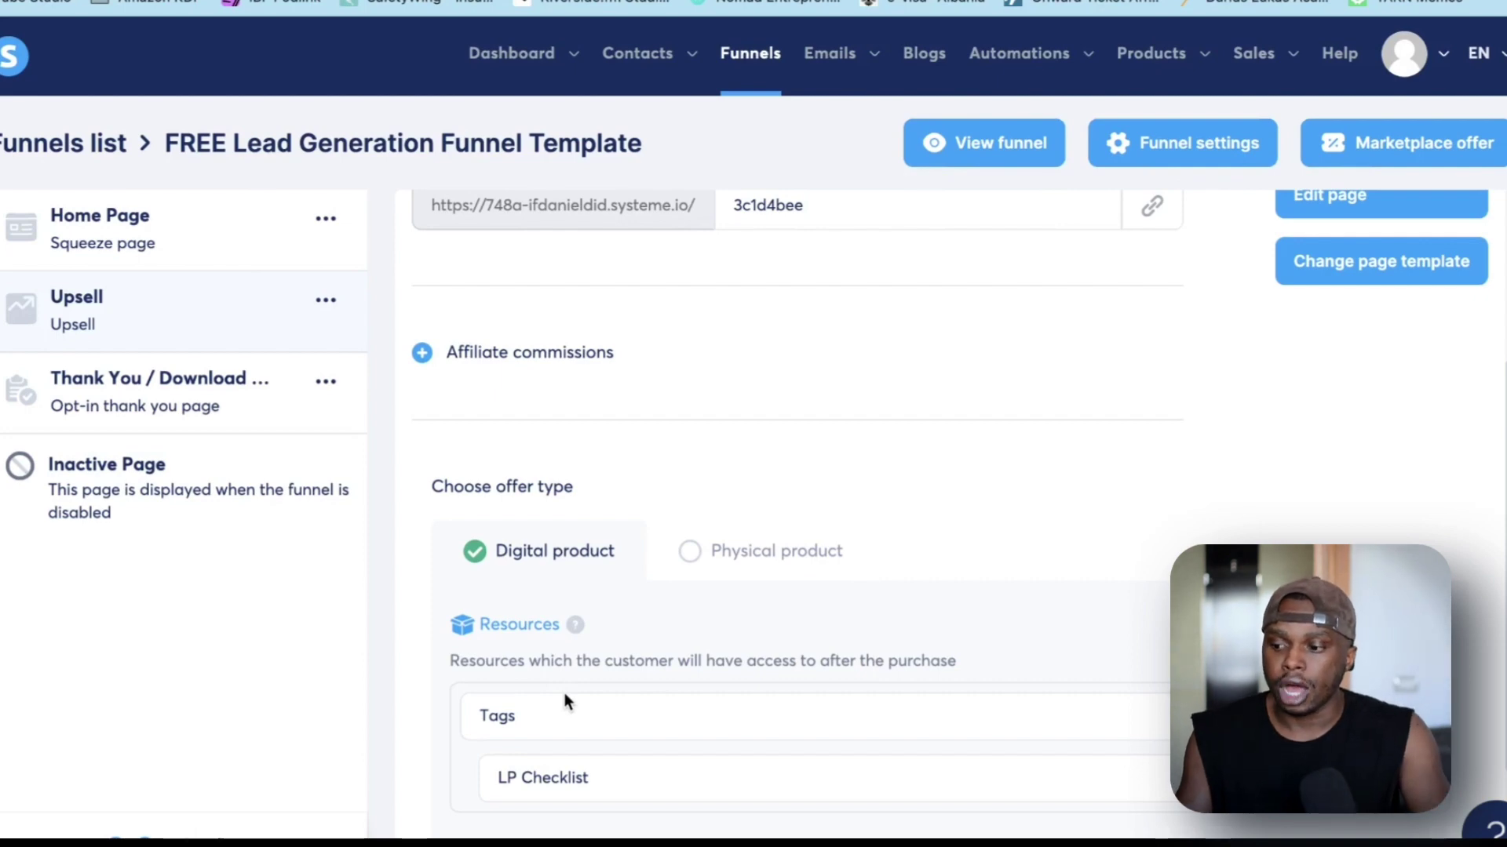
scroll(564, 693, up, 4)
click(1360, 365)
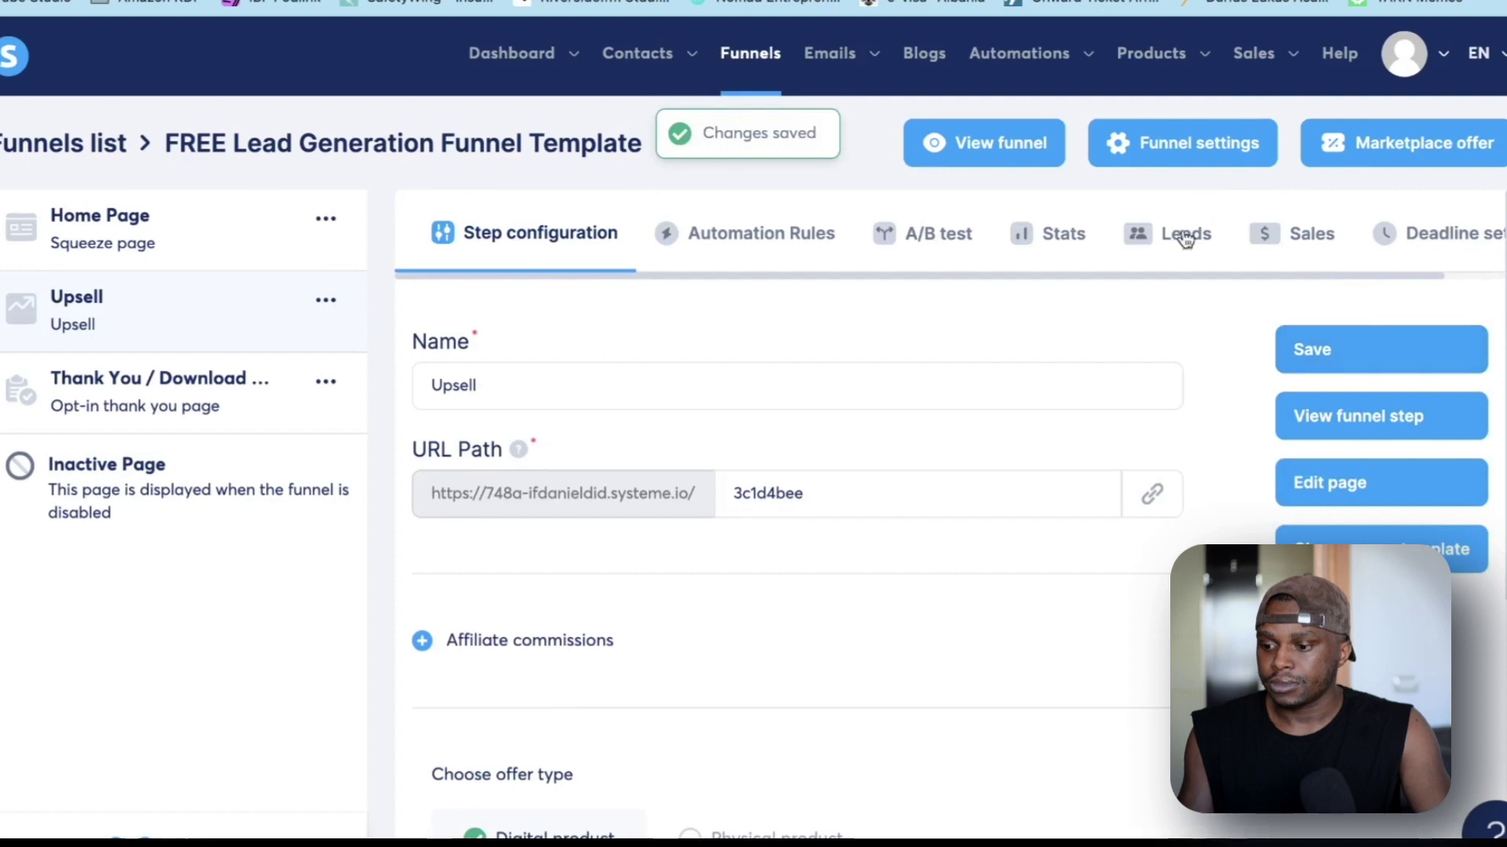
scroll(1123, 319, down, 6)
scroll(653, 426, up, 4)
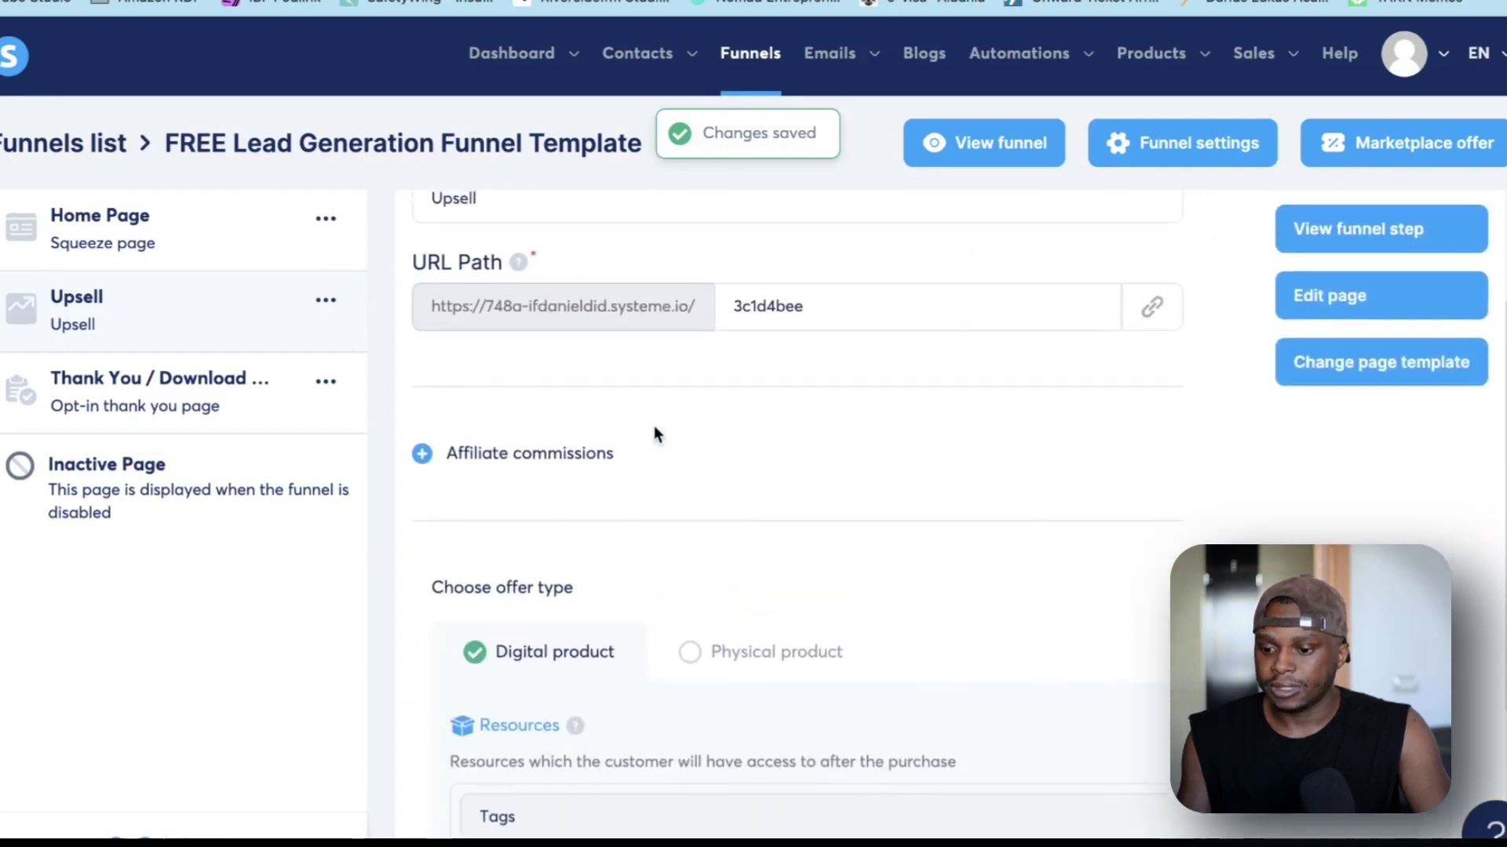
scroll(653, 434, up, 1)
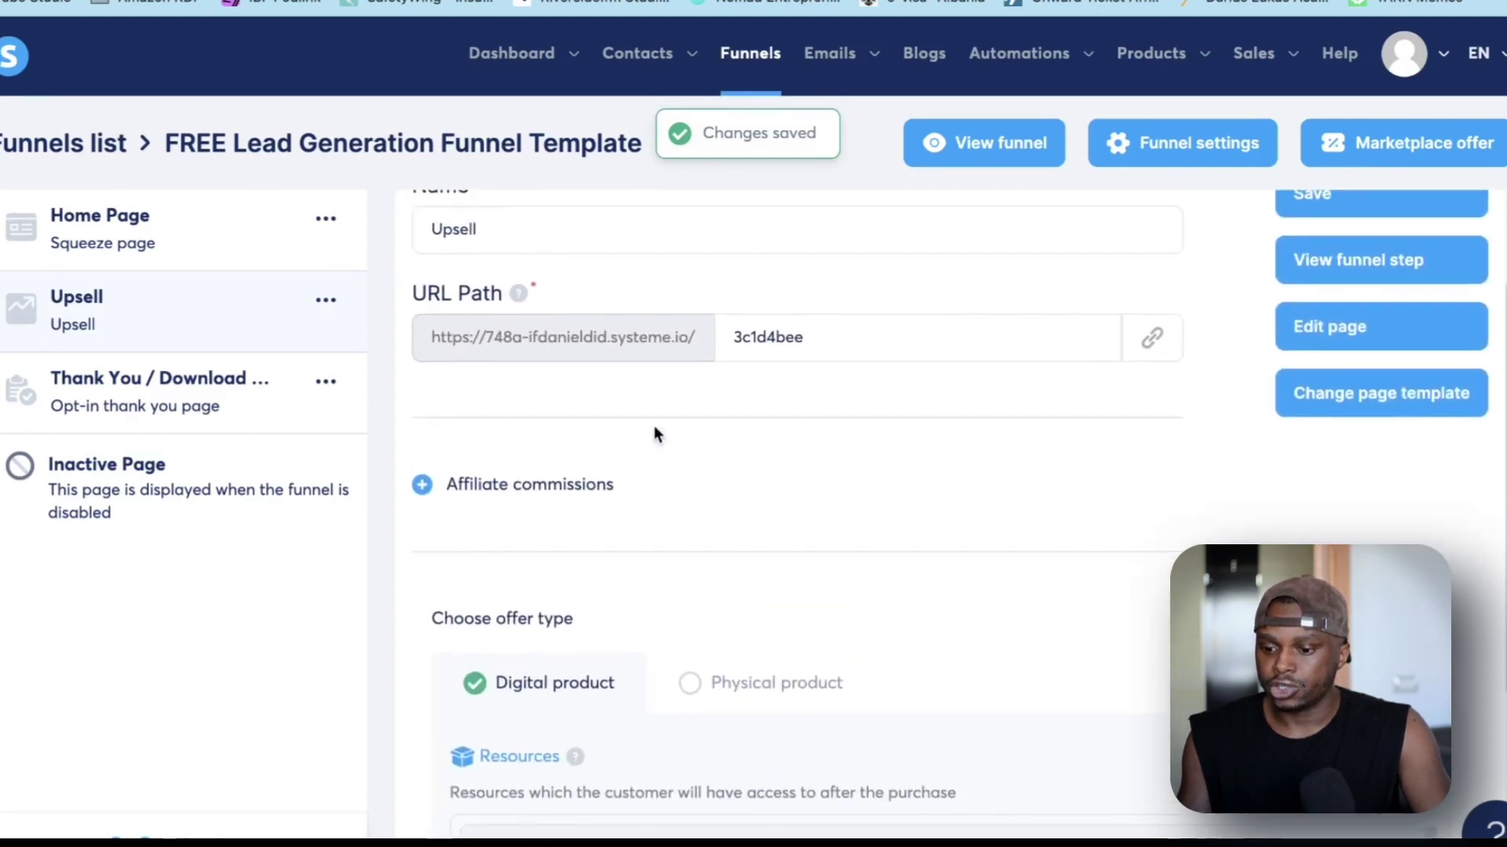
Add a 30% affiliate commission, keep the 30-day payout delay, and save
click(423, 486)
click(558, 586)
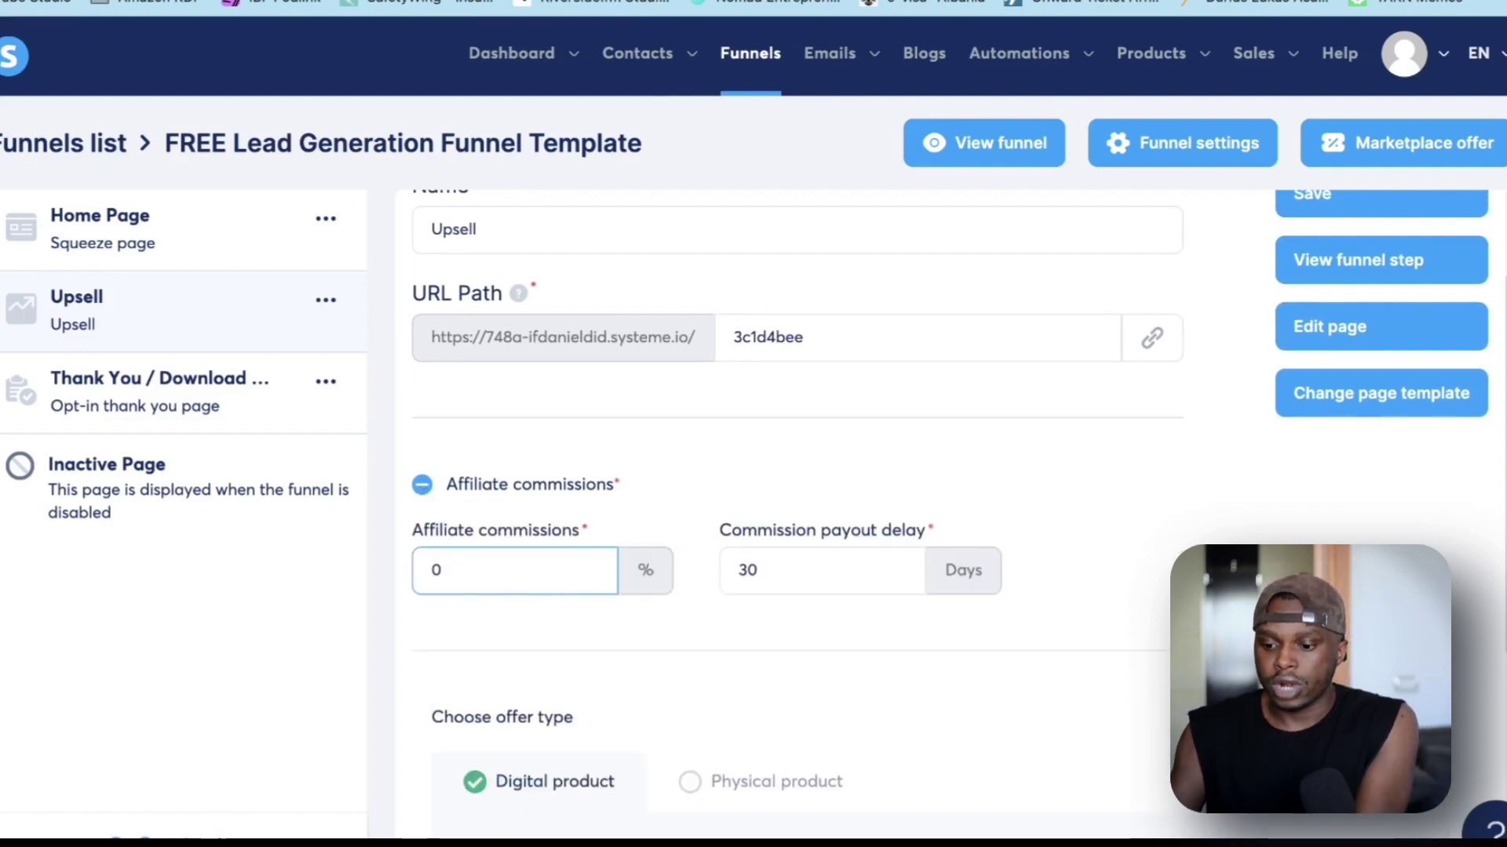
text(3)
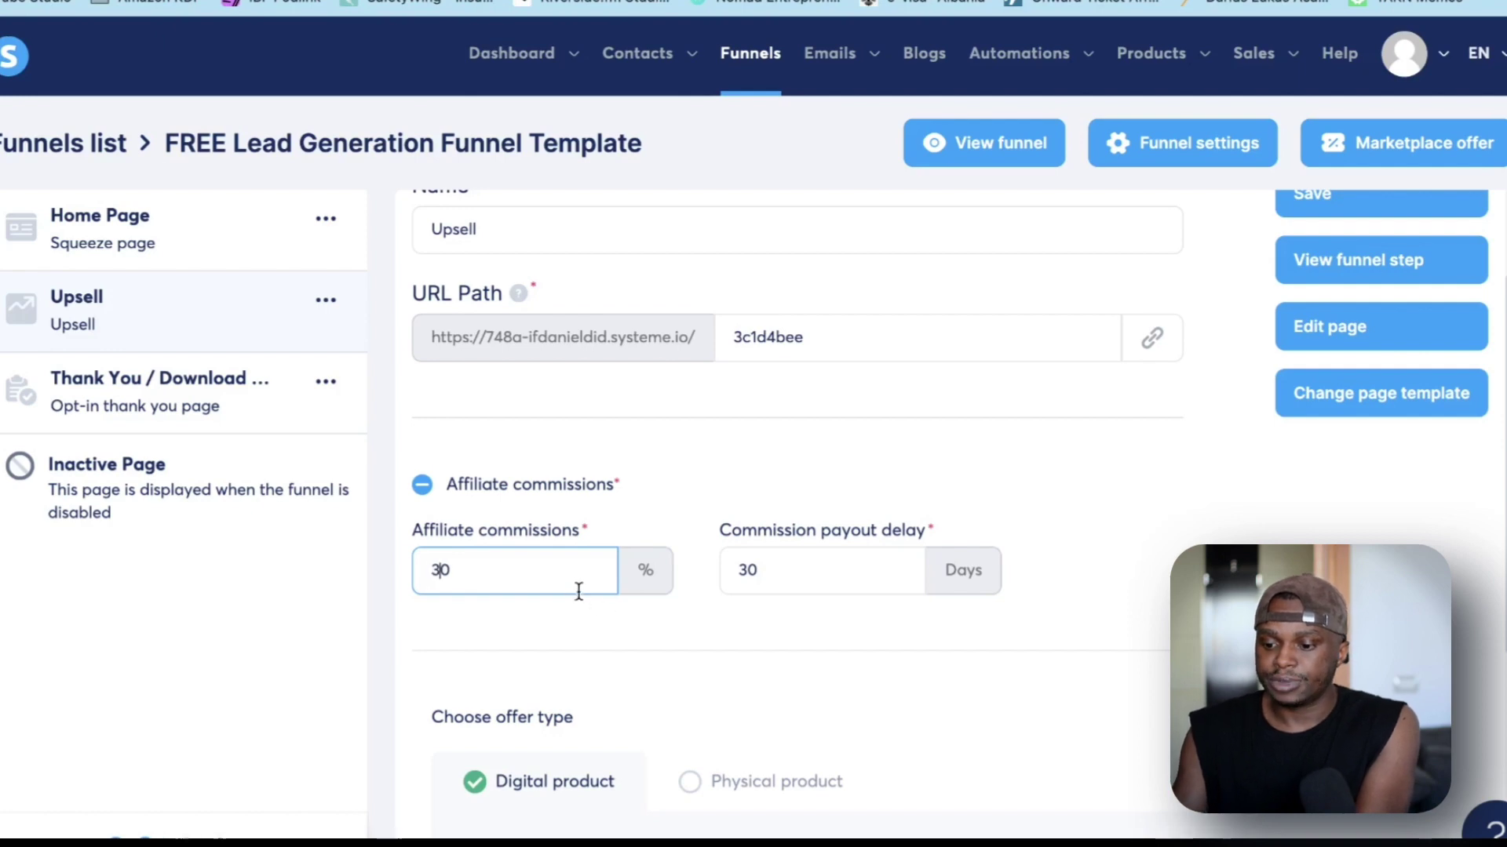
click(805, 574)
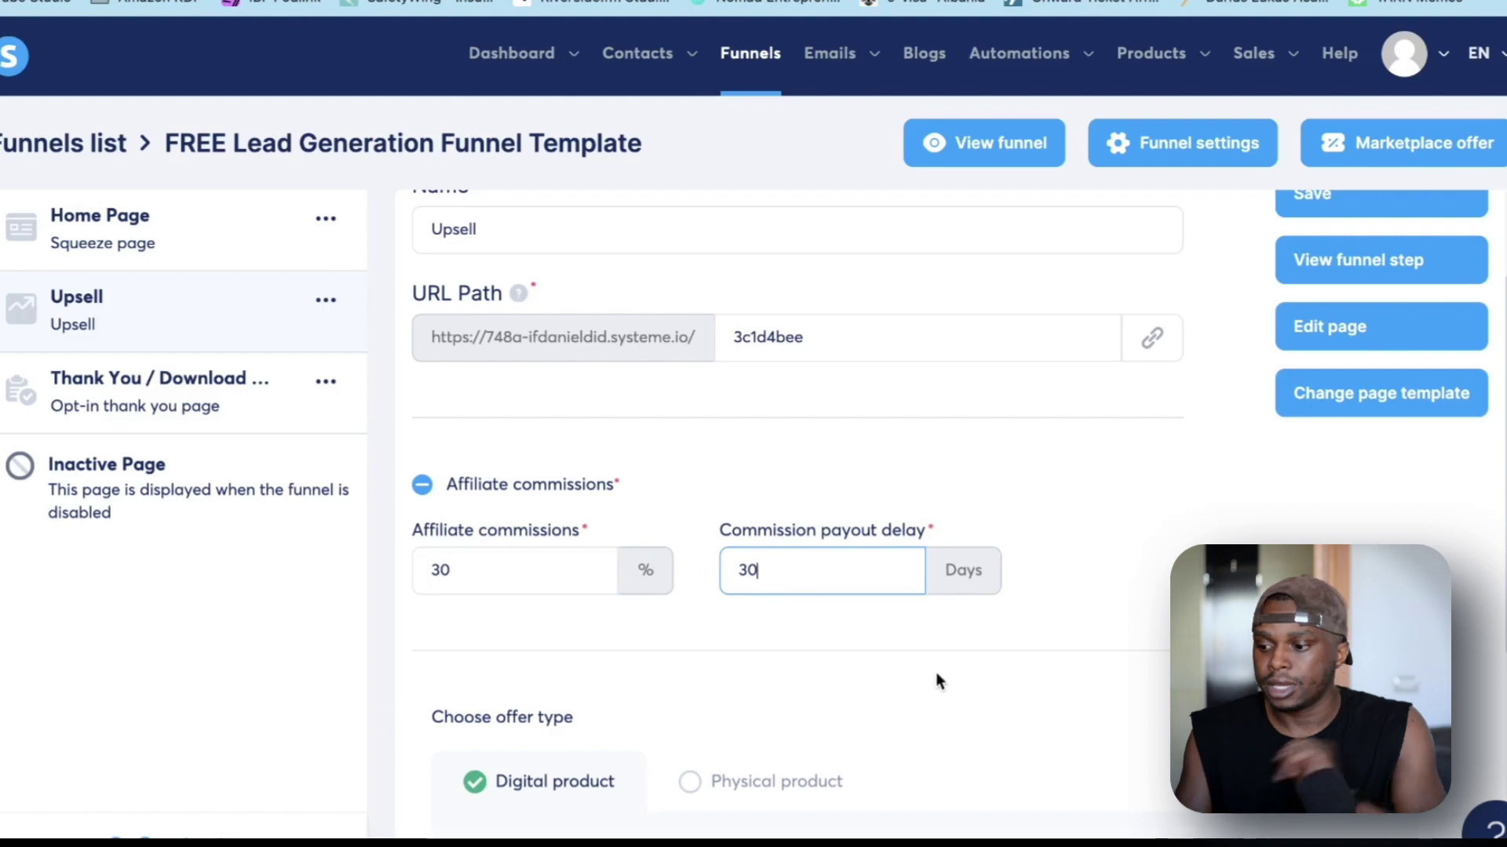
scroll(935, 672, up, 2)
click(1355, 276)
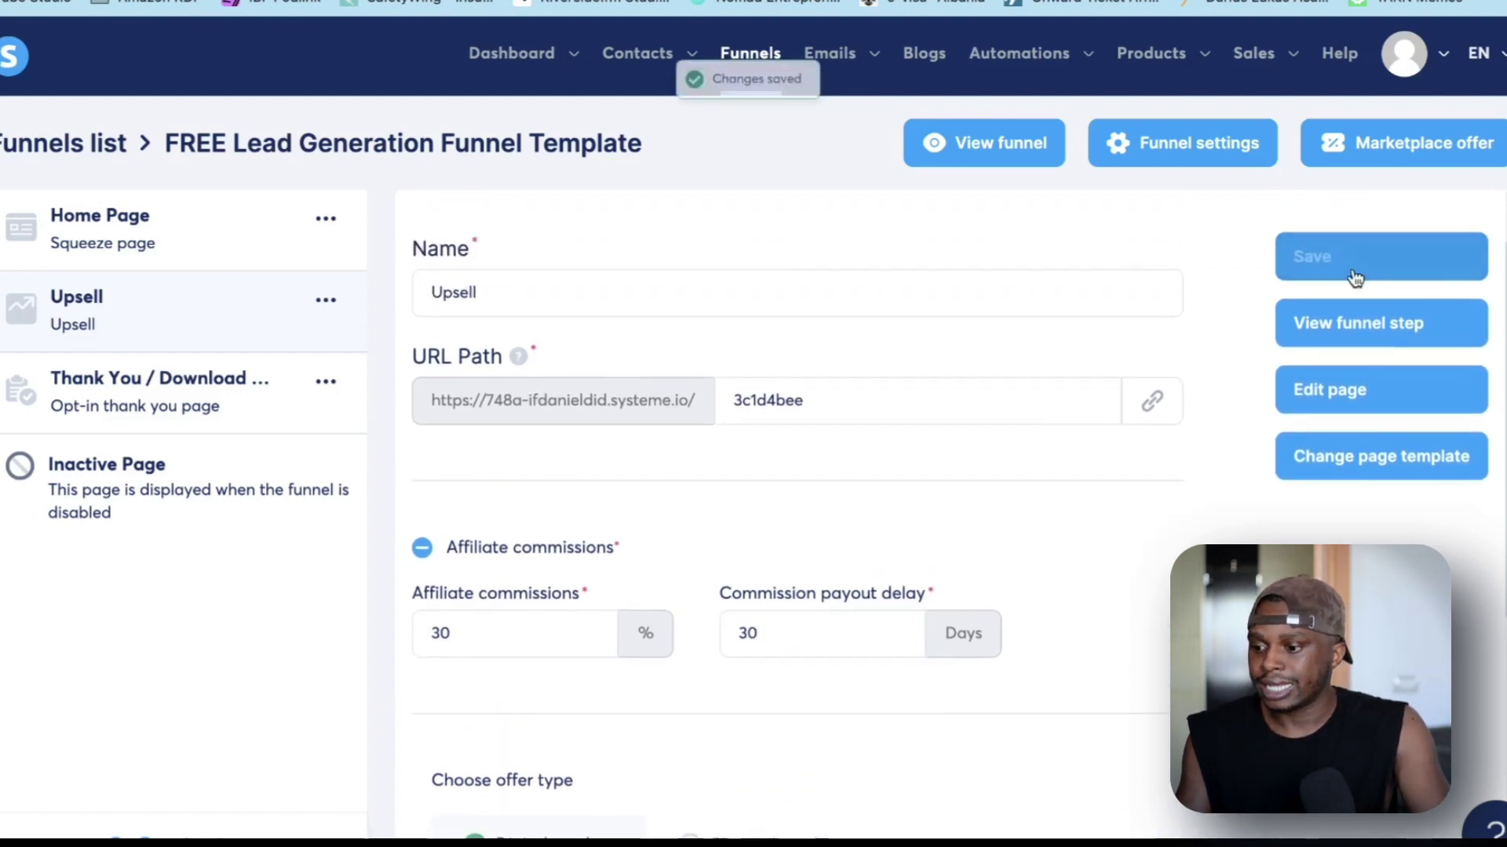